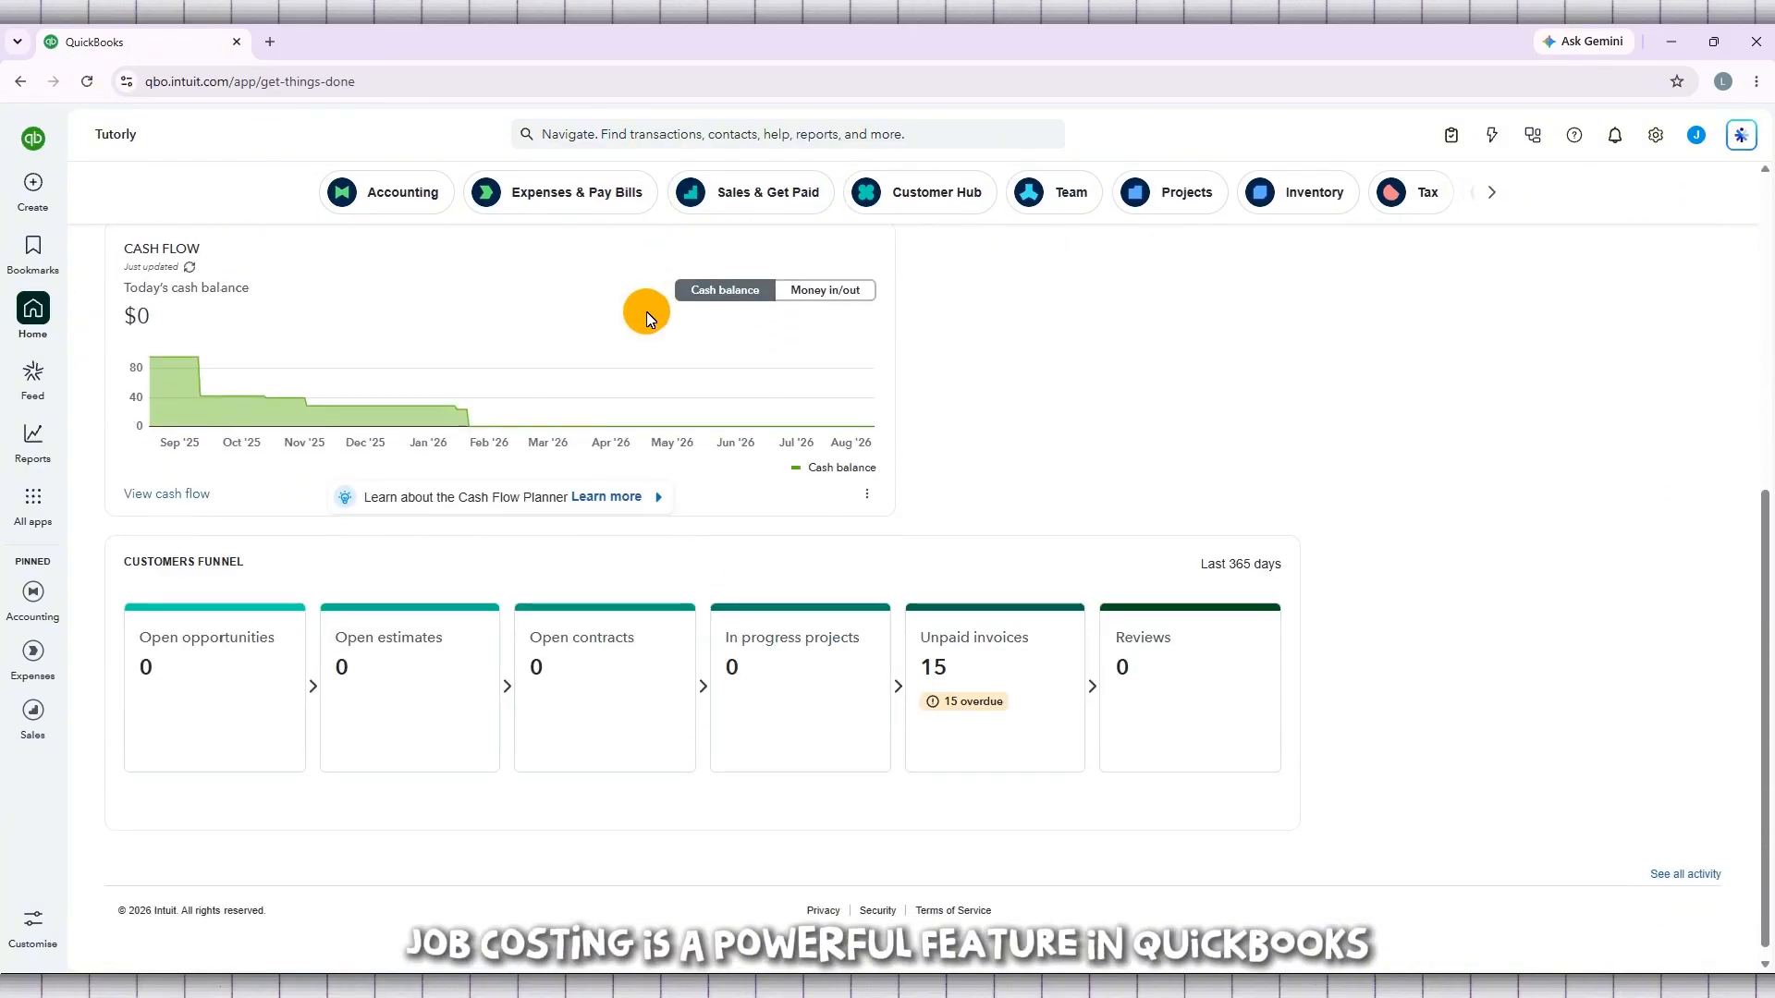
scroll(648, 319, "up", 6)
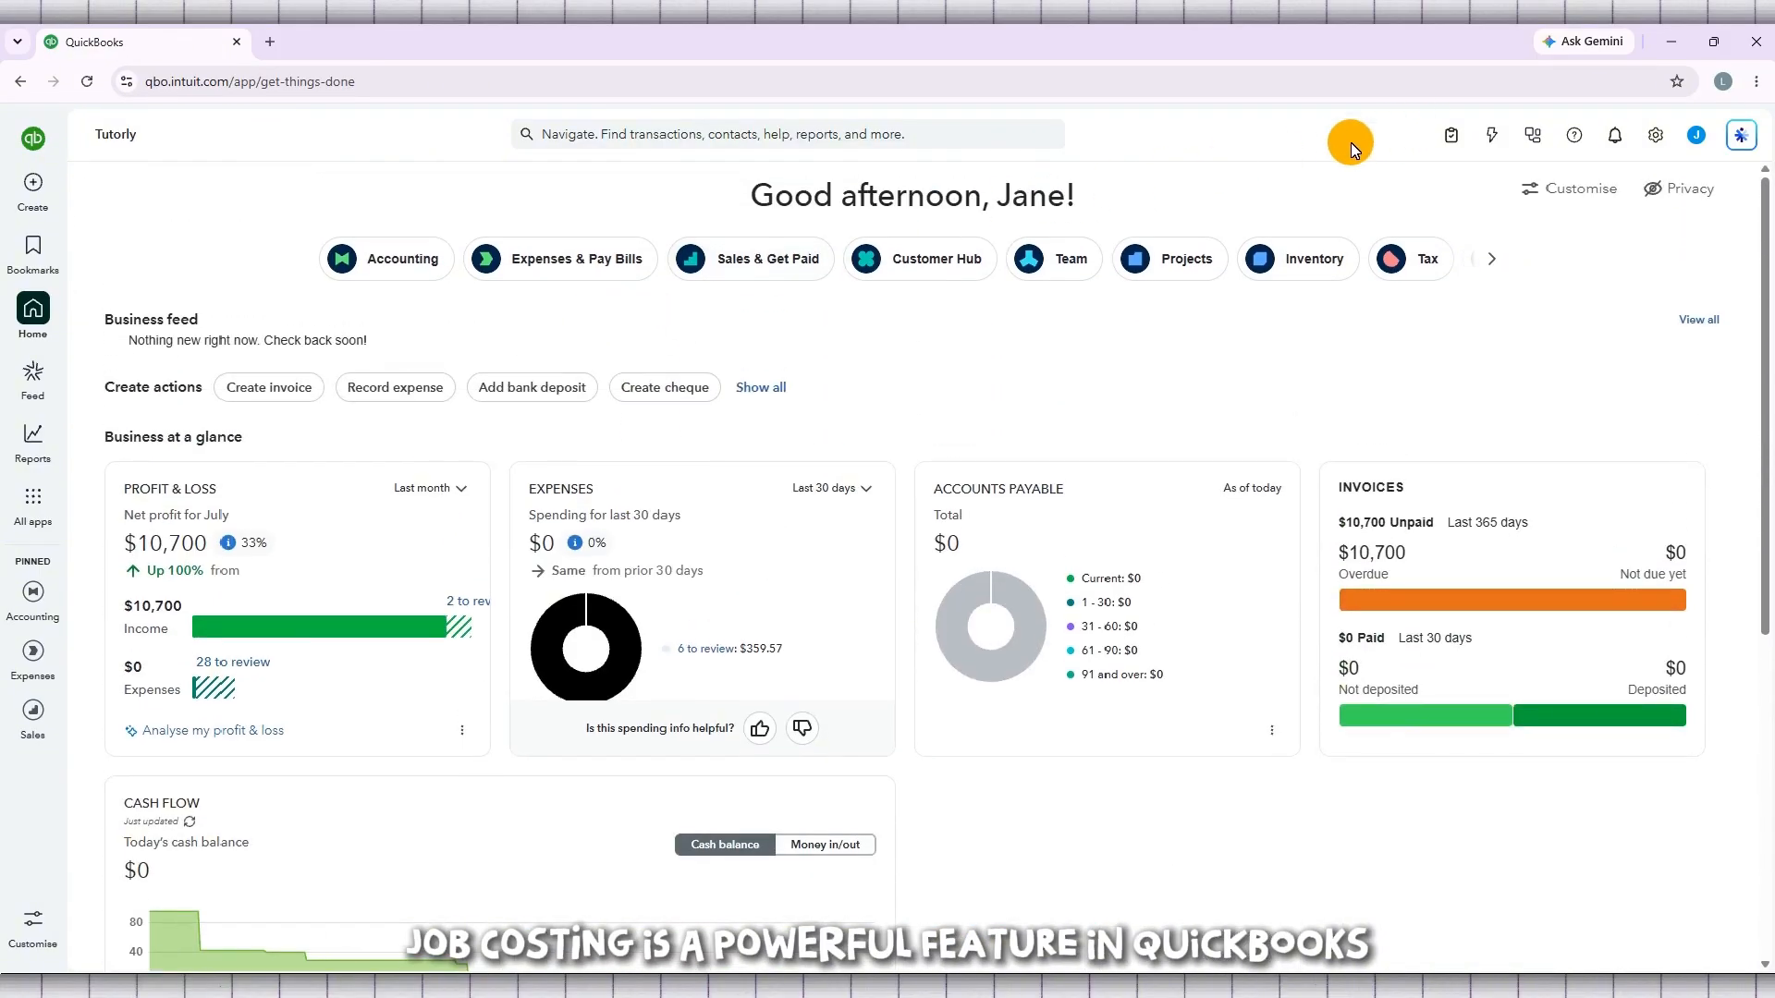
triple_click(1001, 194)
left_click(1132, 199)
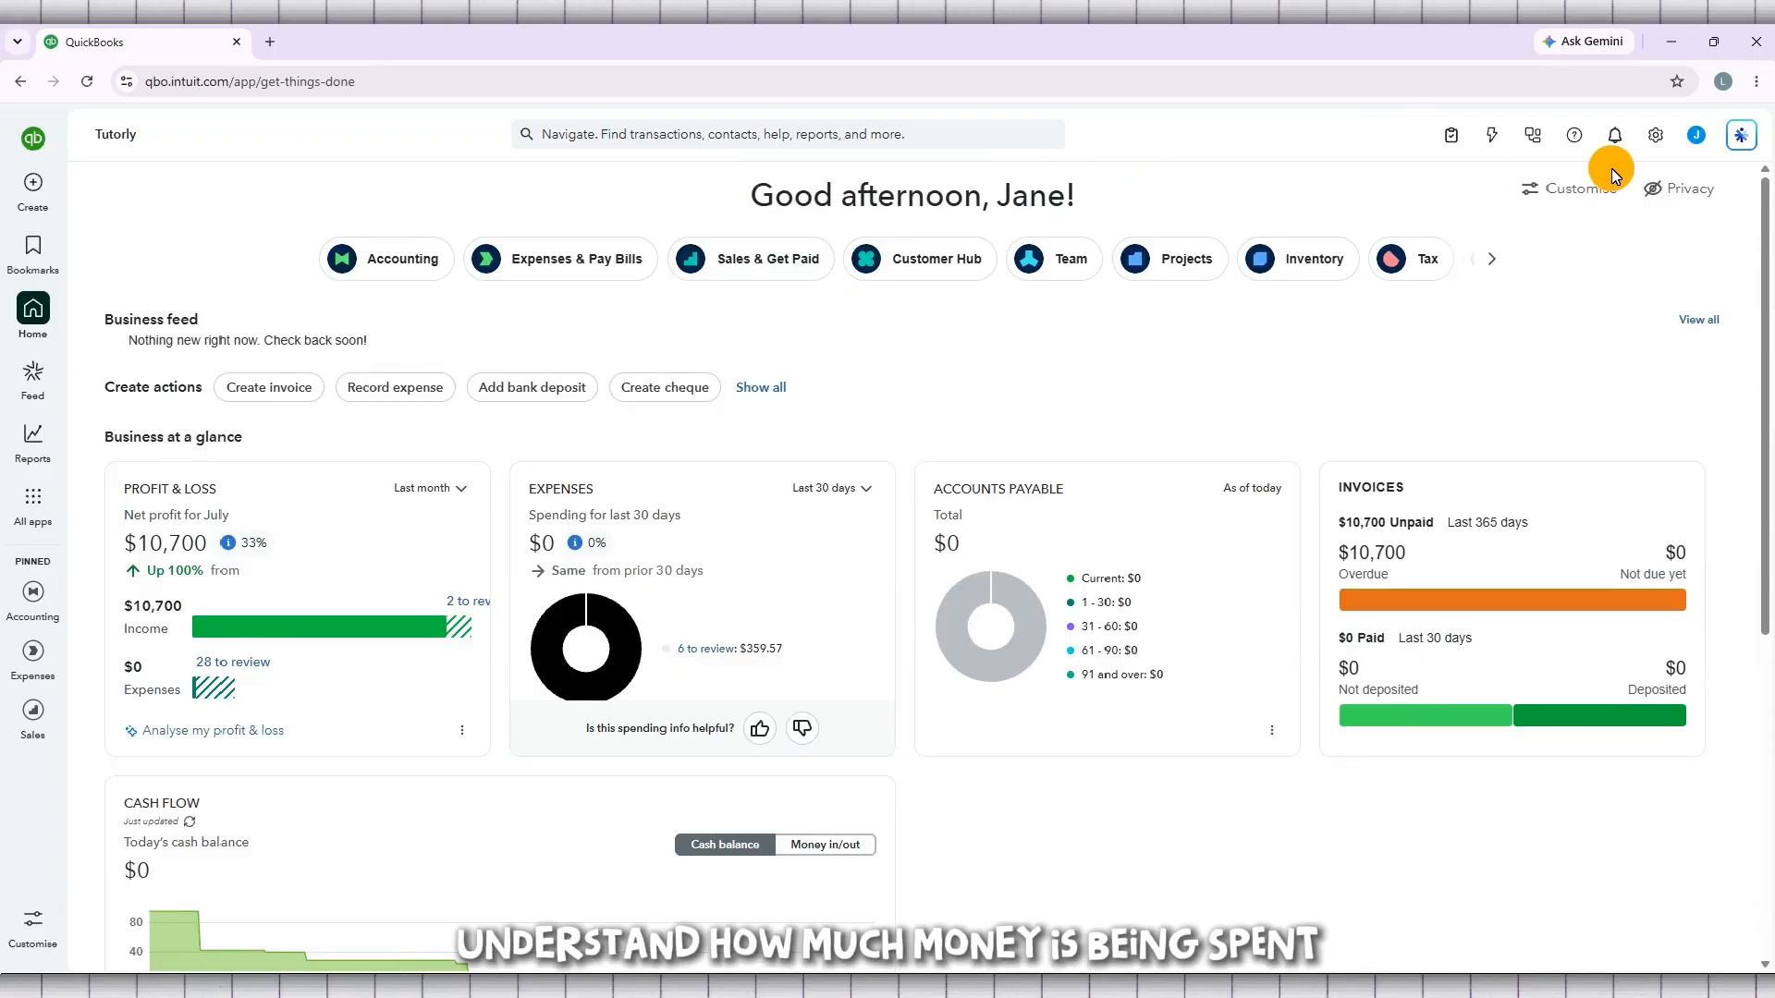
left_click(1660, 143)
left_click(1359, 136)
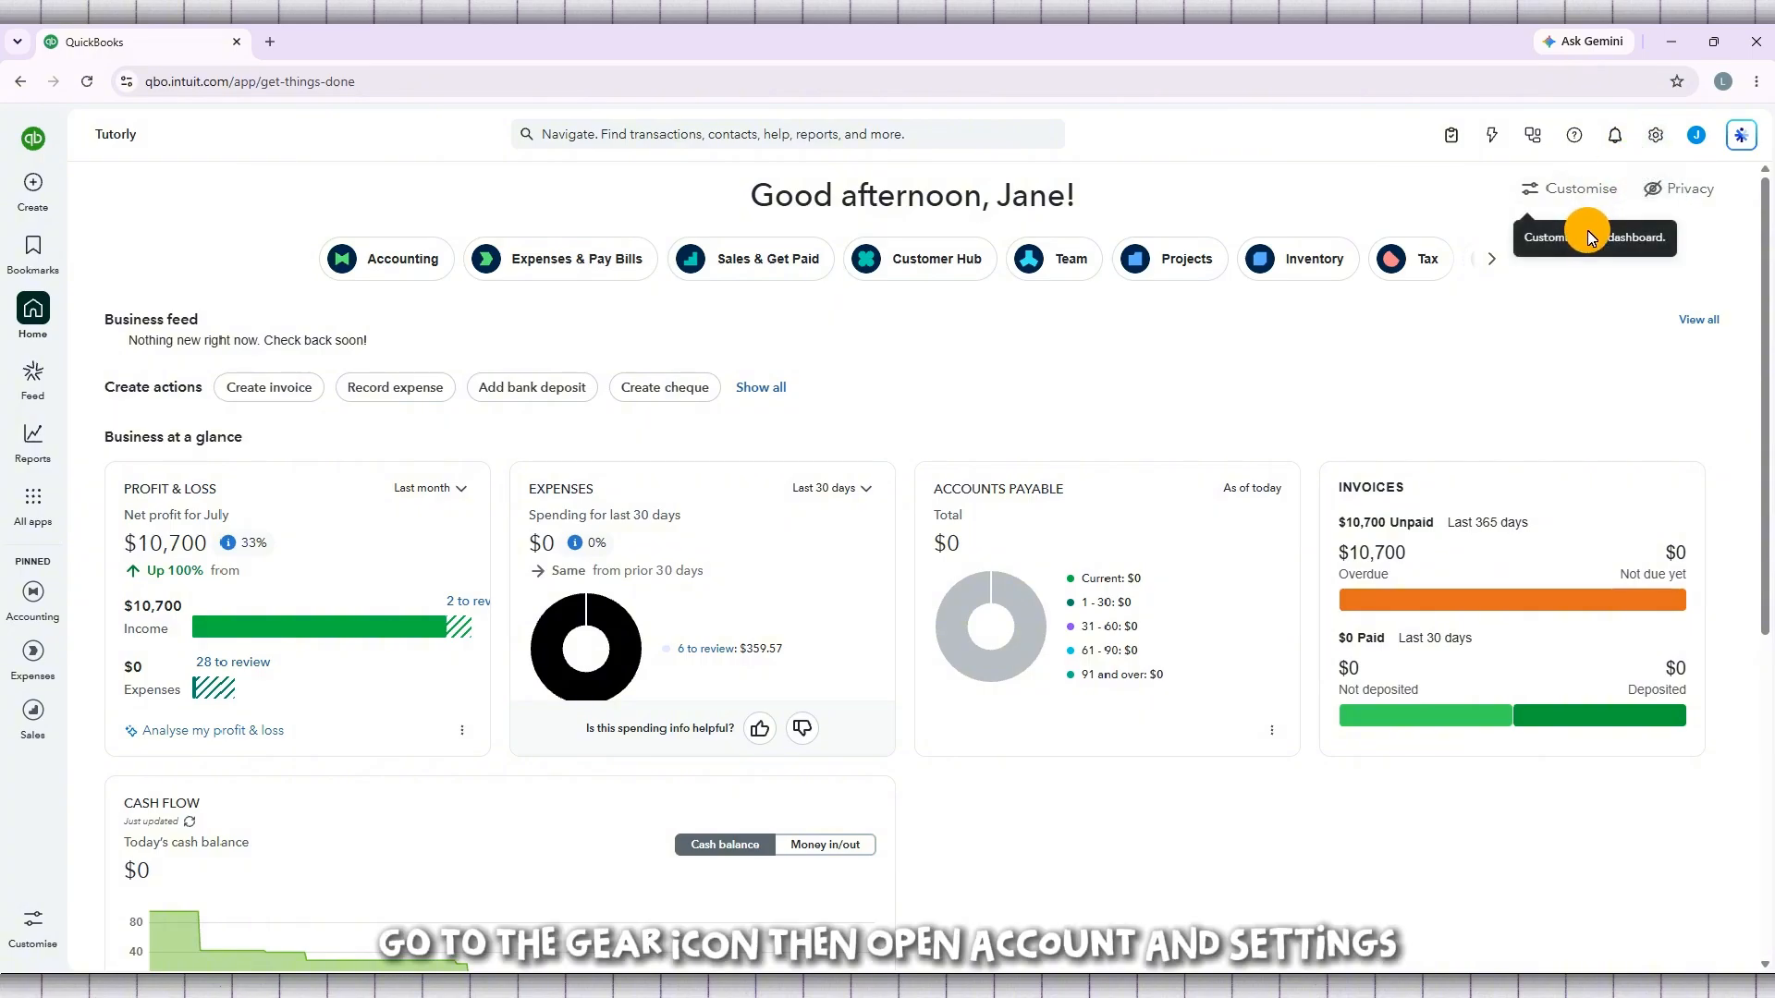
Open the company's account settings and start editing the bills and expenses options in the Expenses section.
left_click(1660, 139)
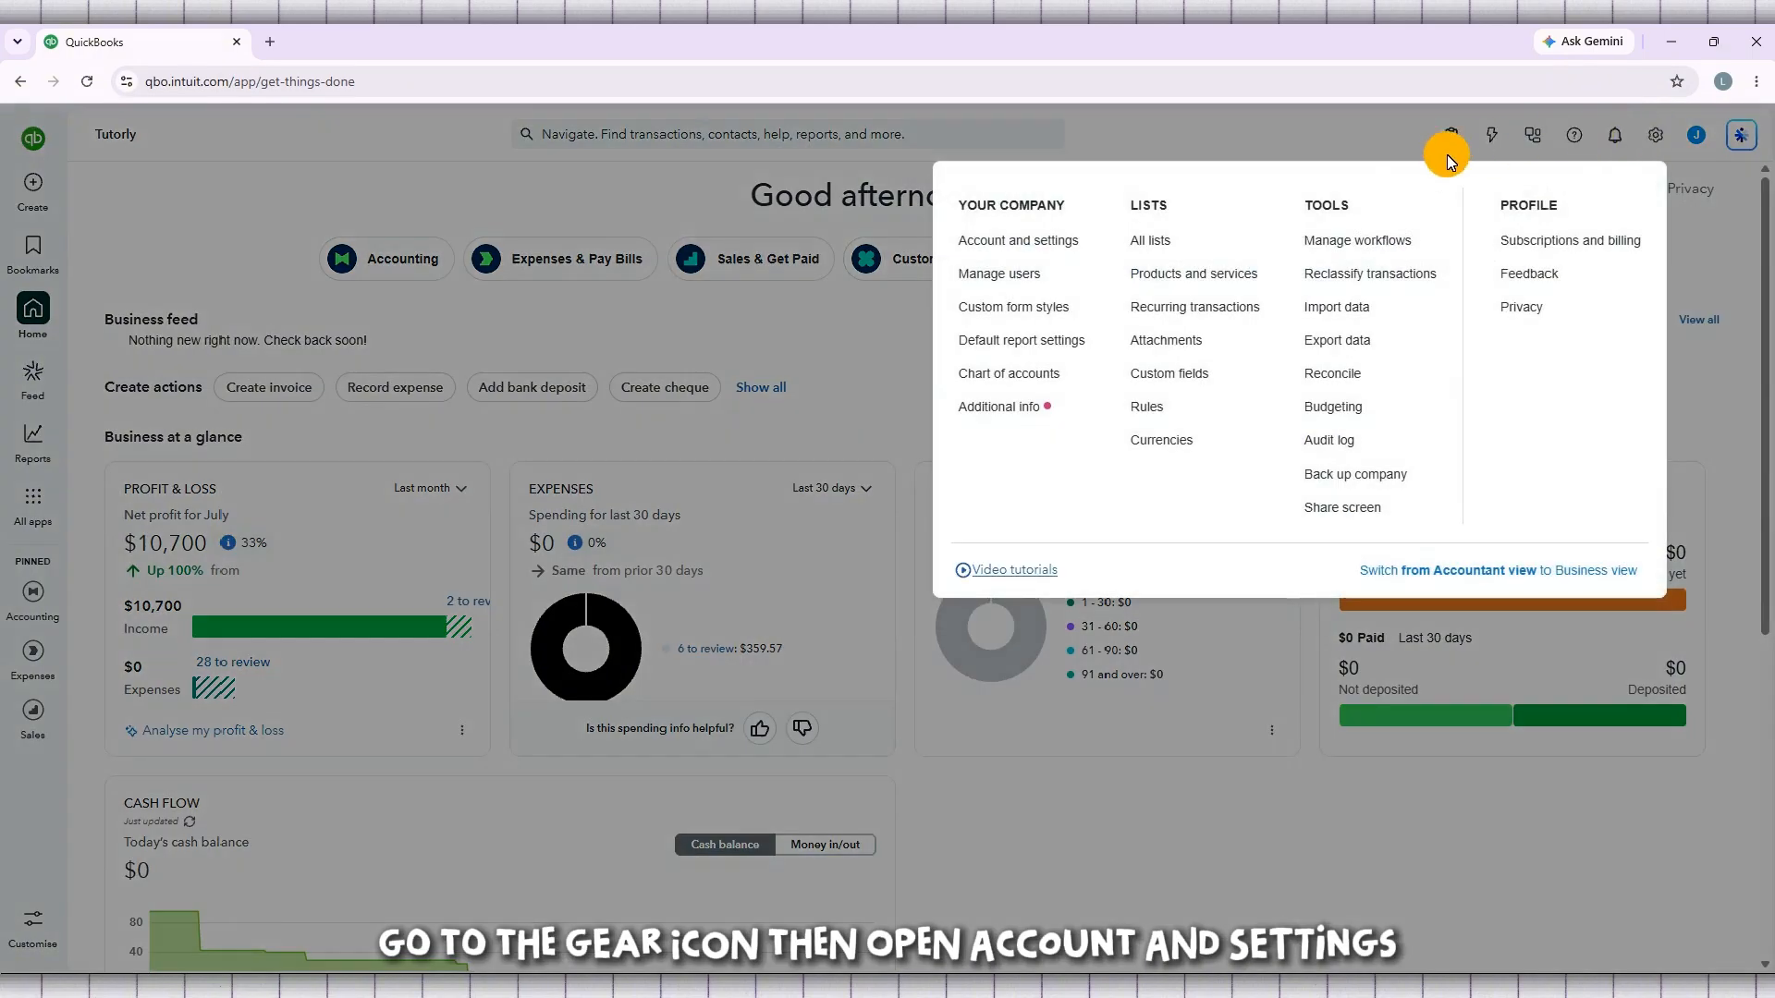
left_click(1017, 251)
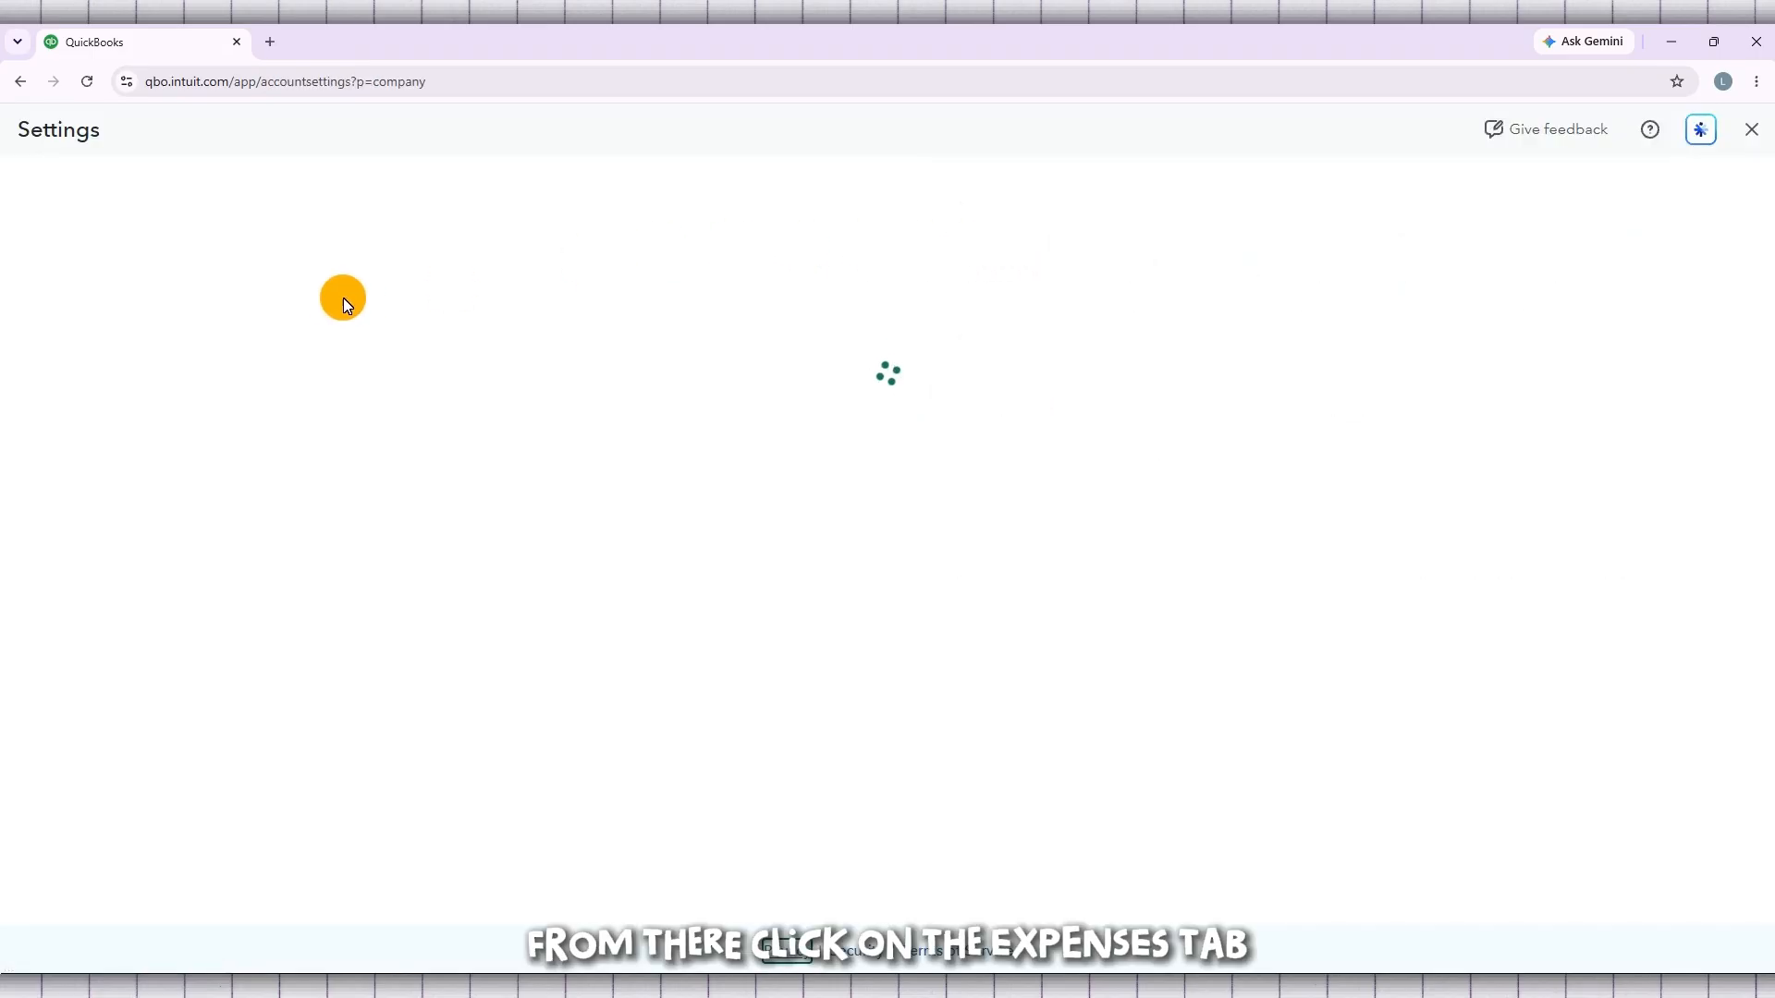
left_click(57, 382)
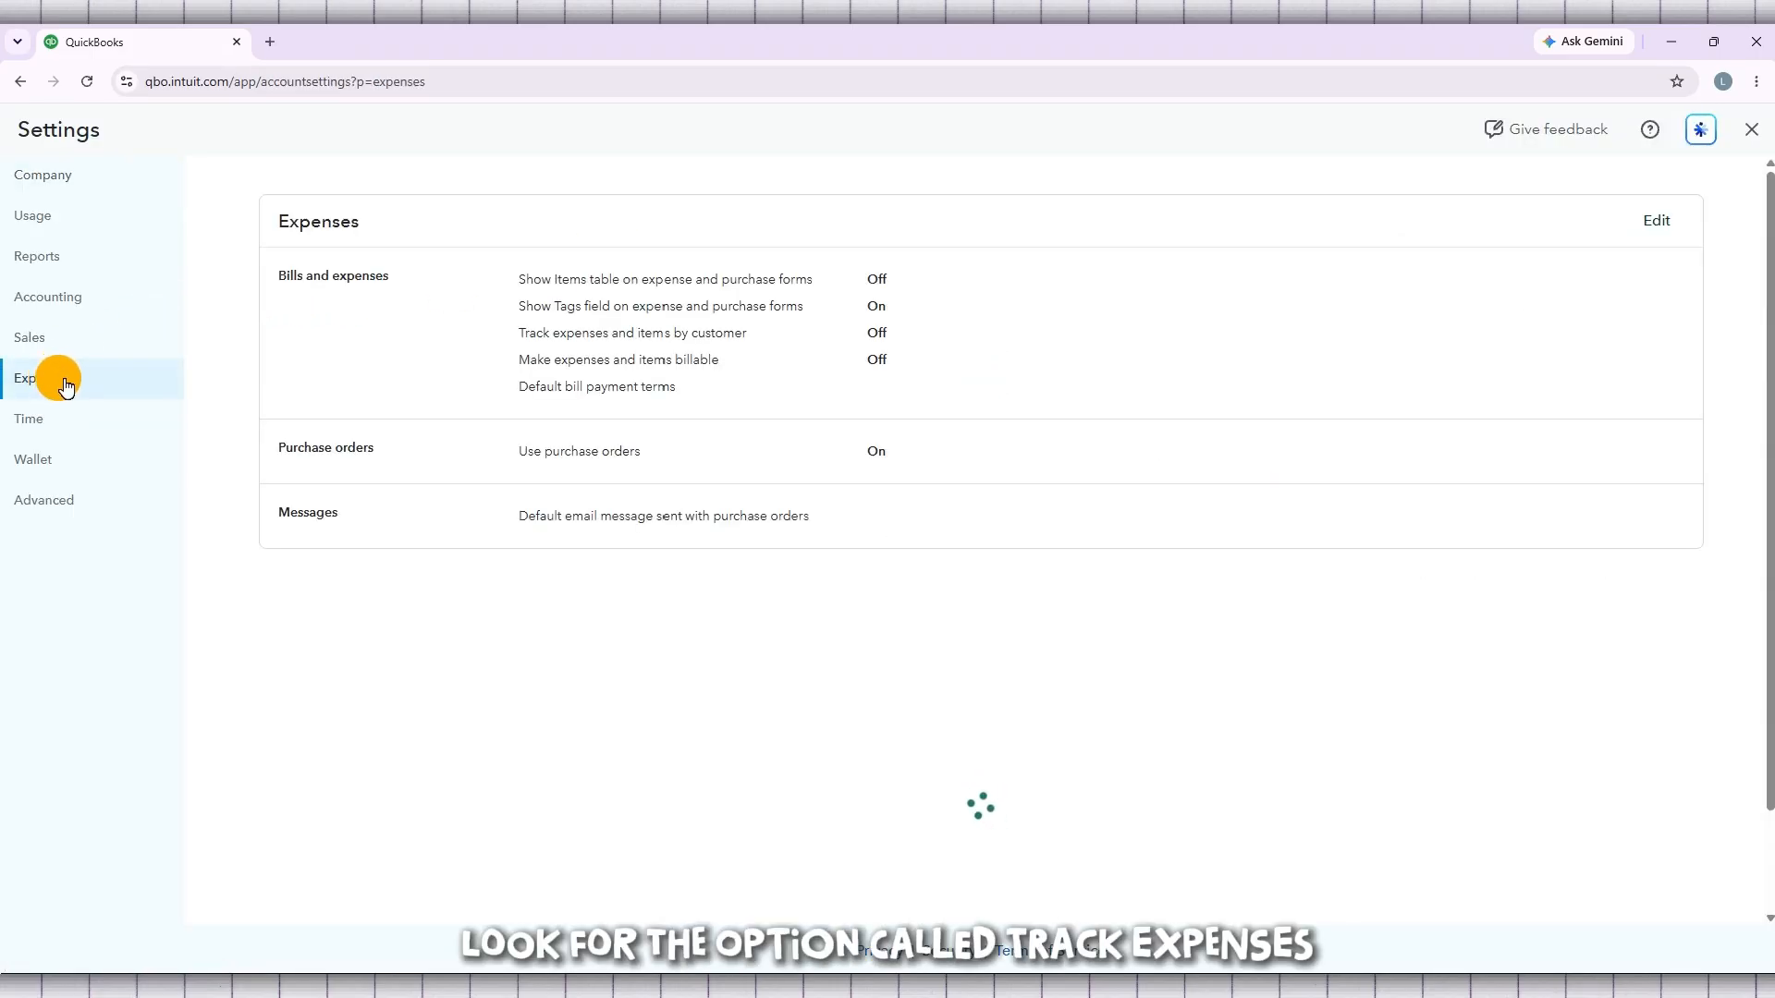
left_click(725, 343)
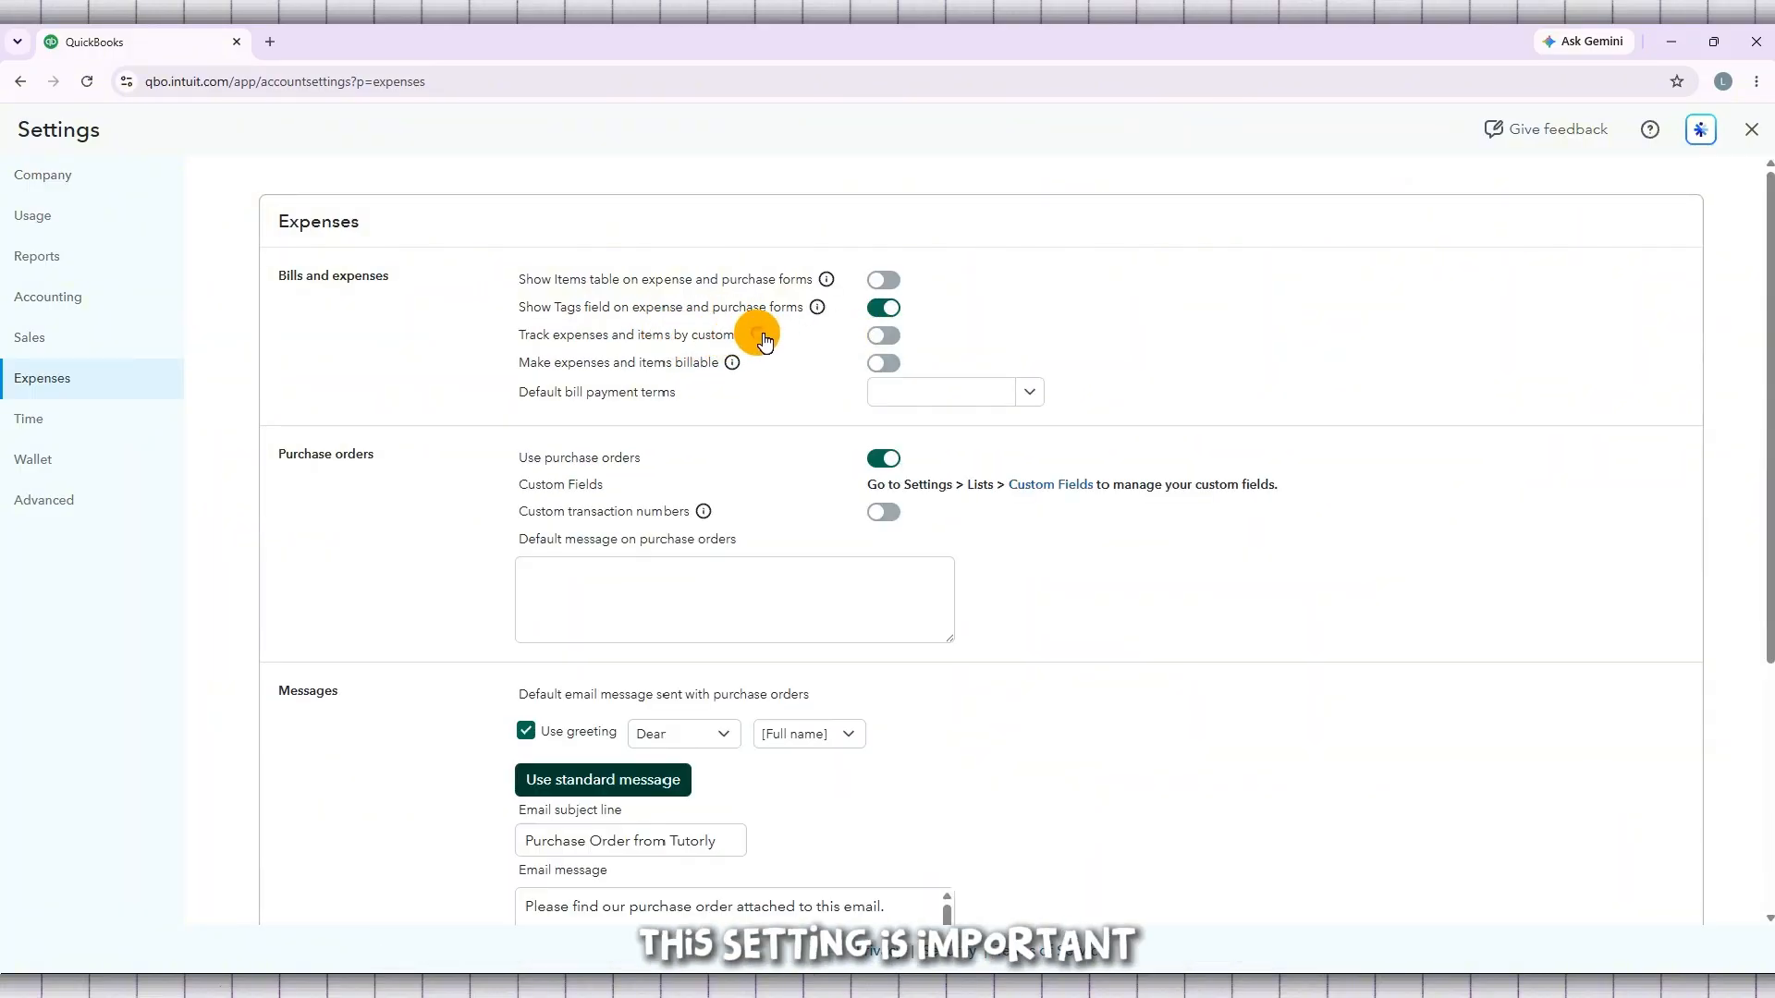
Turn on tracking of expenses and items by customer, and save the expense settings.
left_click(760, 337)
mouse_move(818, 300)
left_mouse_down()
mouse_move(745, 246)
mouse_move(843, 296)
left_mouse_up()
left_click(841, 292)
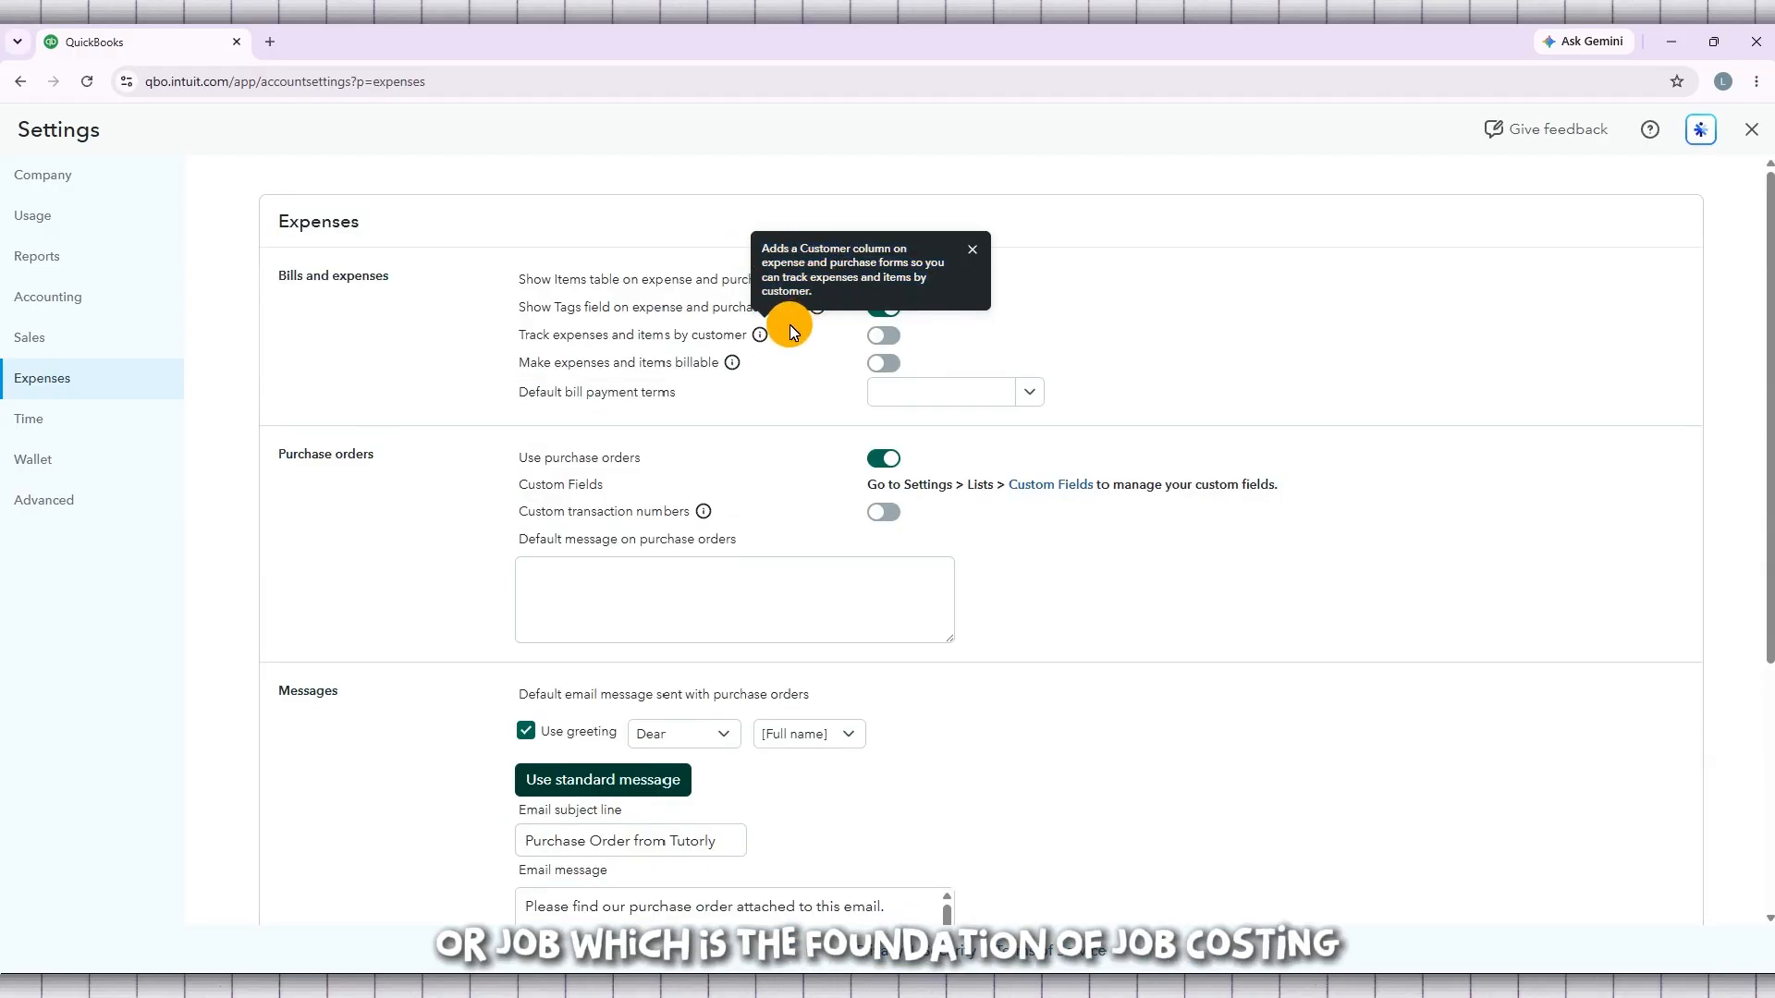
left_click(495, 327)
left_click(895, 340)
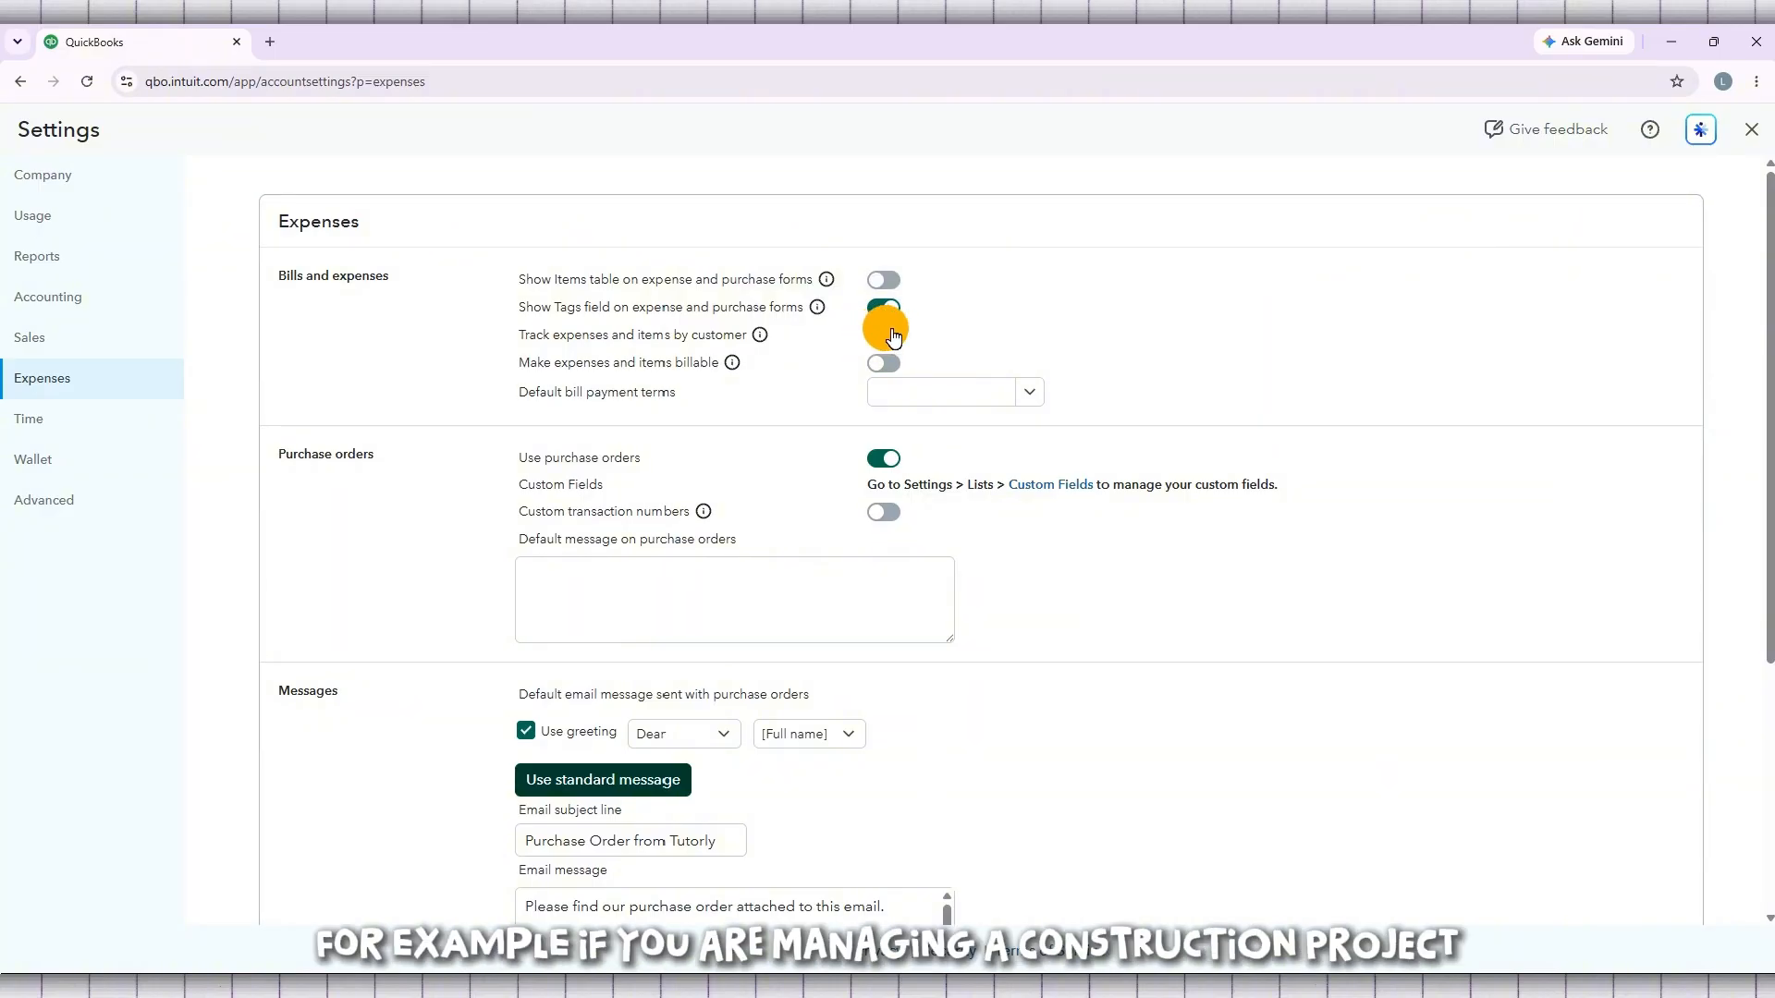
left_click(892, 339)
left_click(894, 340)
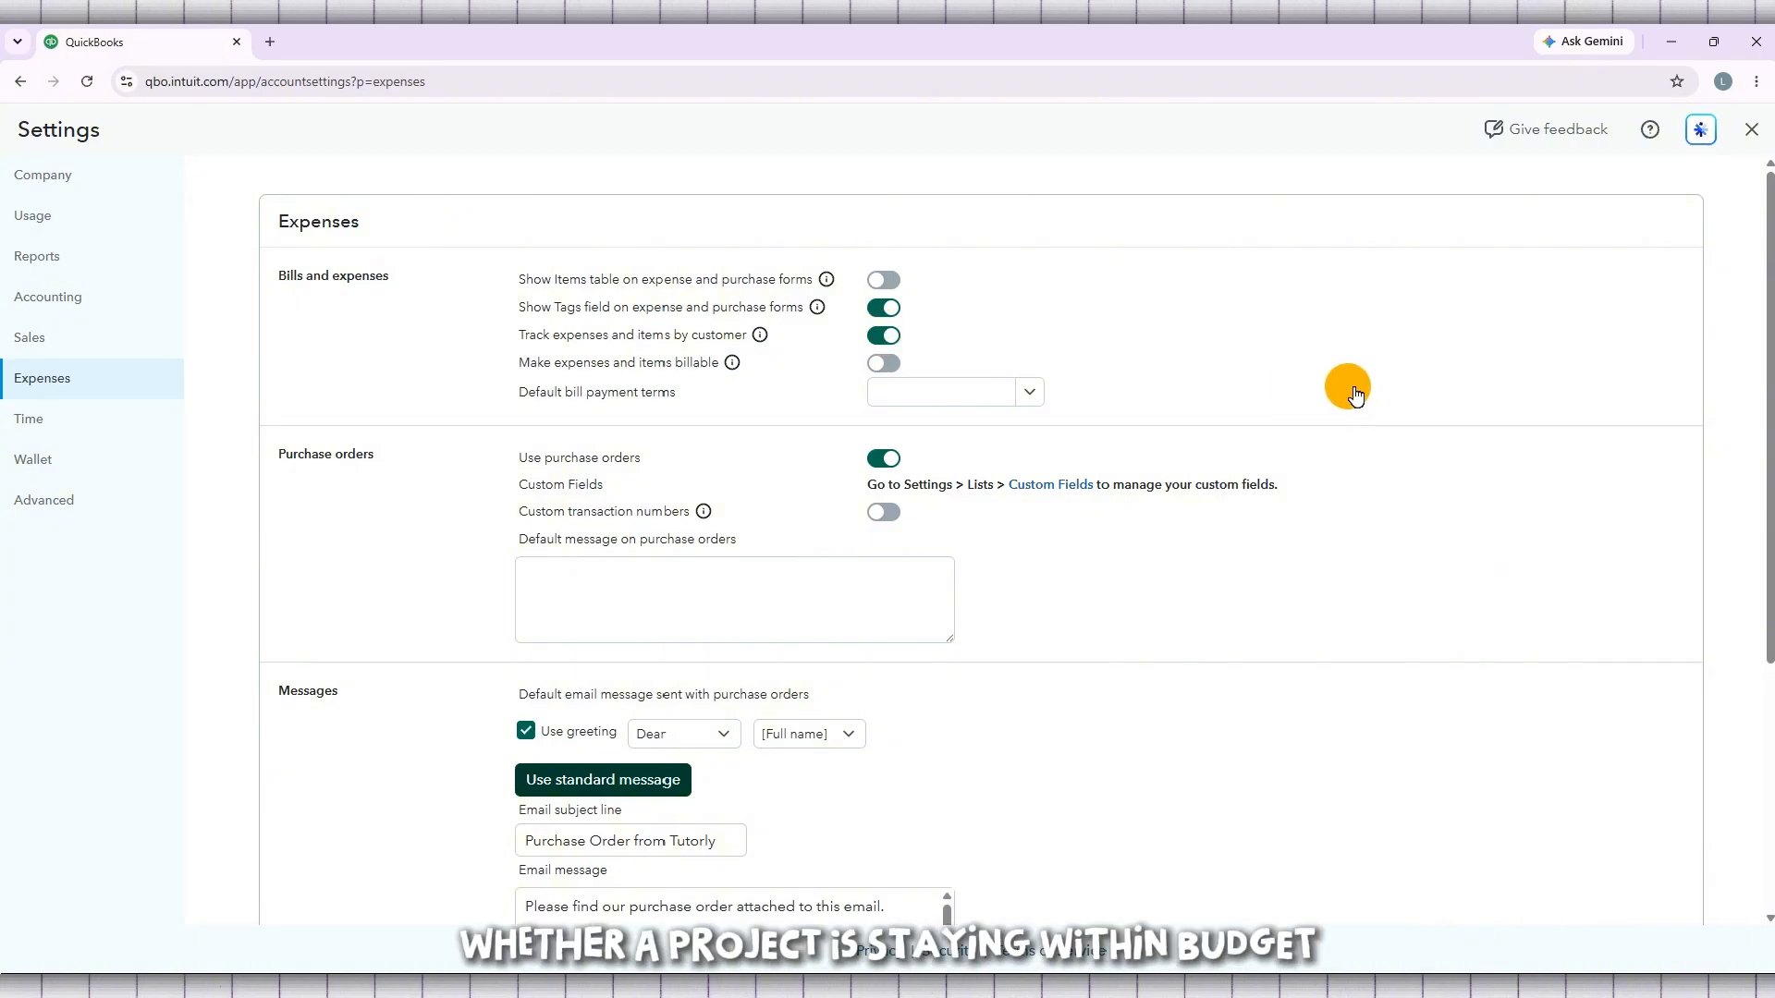
scroll(1350, 388, "down", 4)
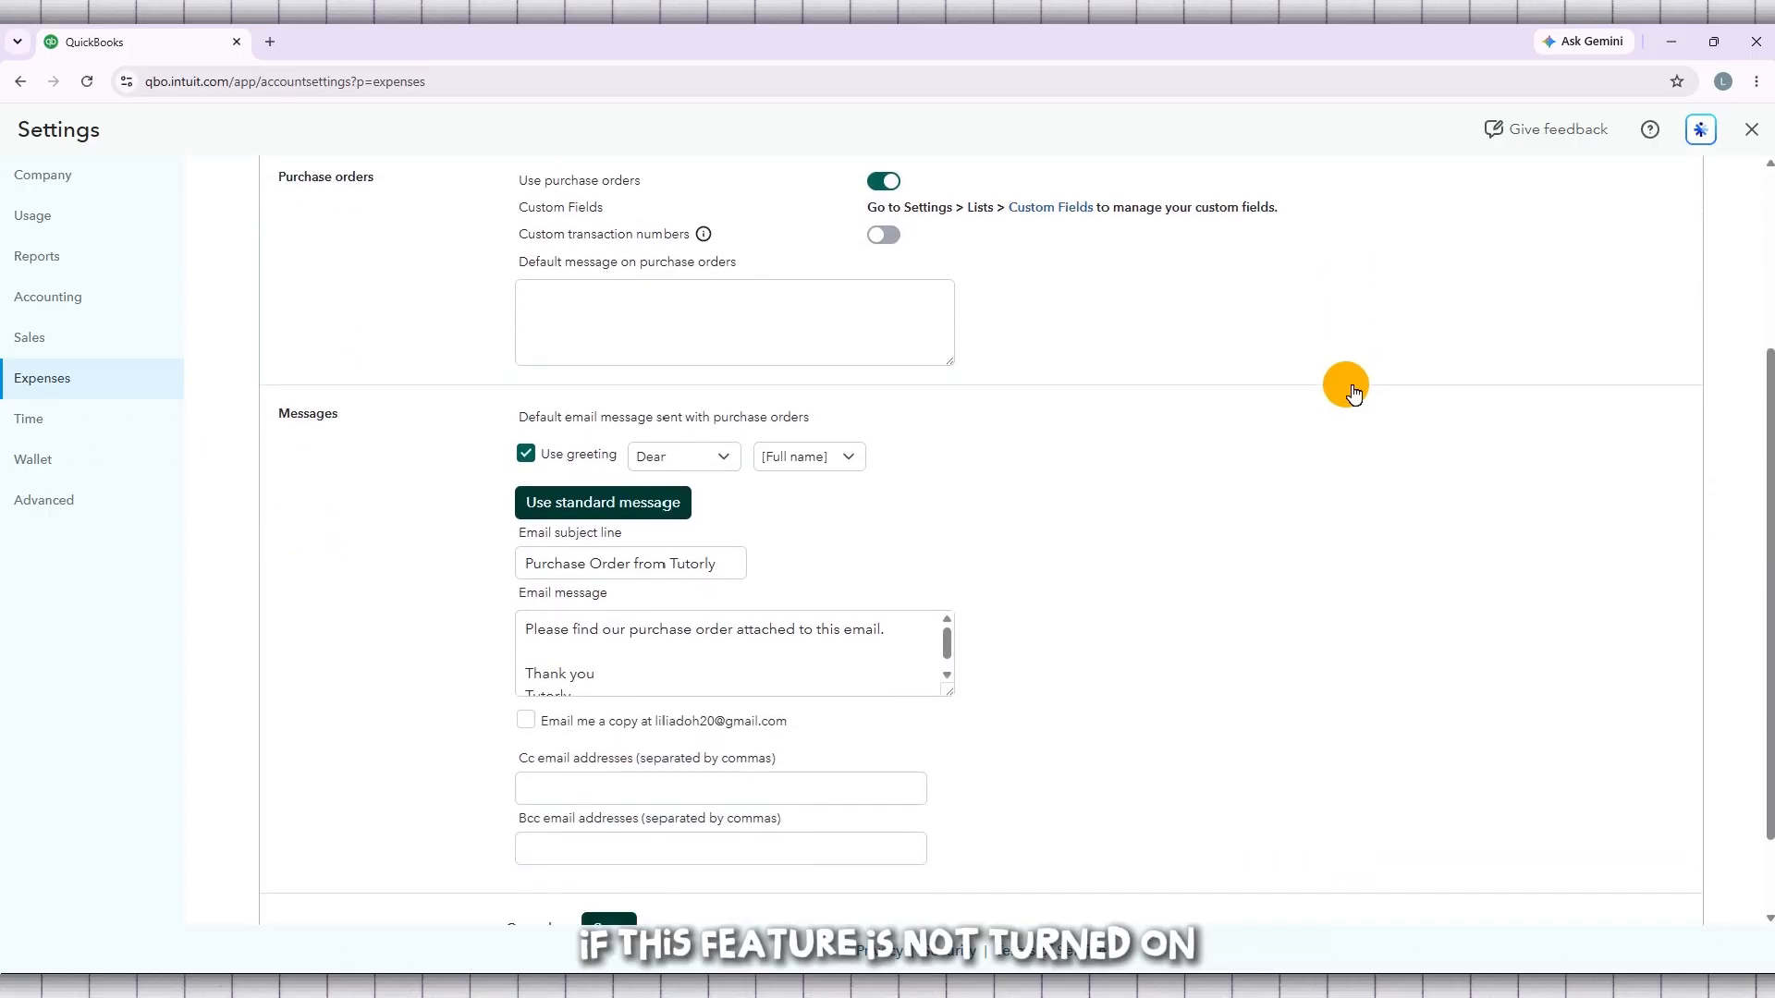
scroll(1155, 429, "up", 4)
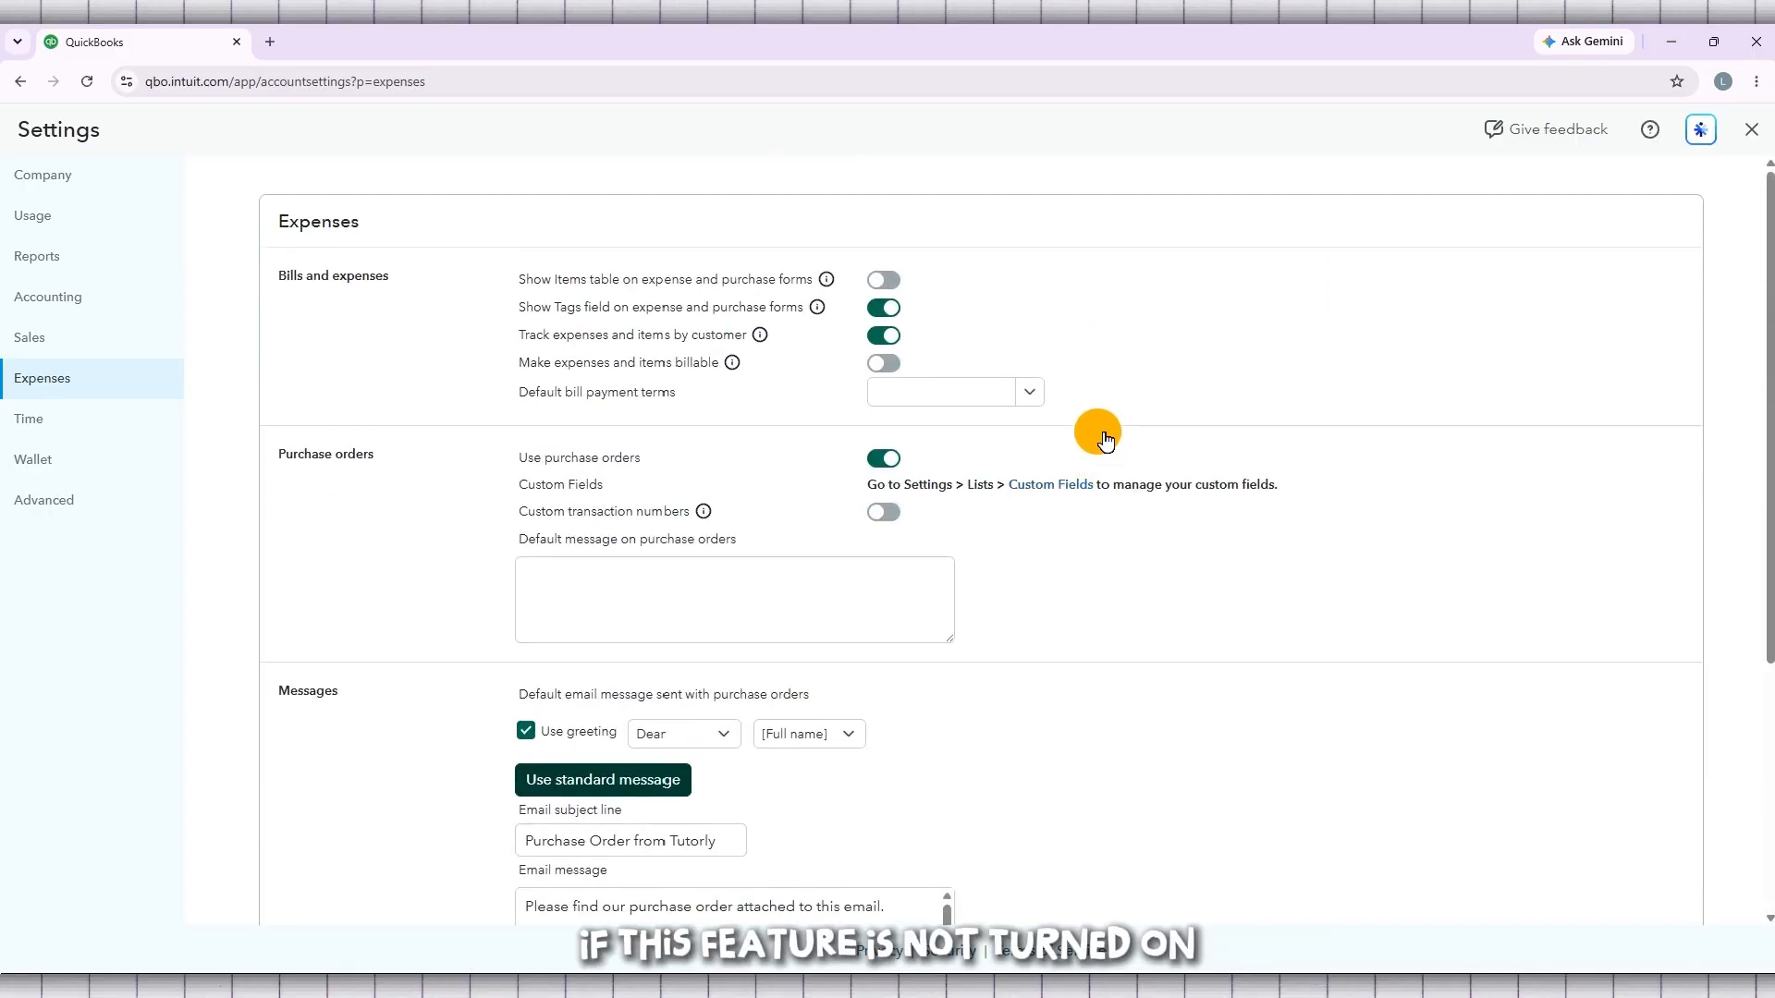
left_click(901, 342)
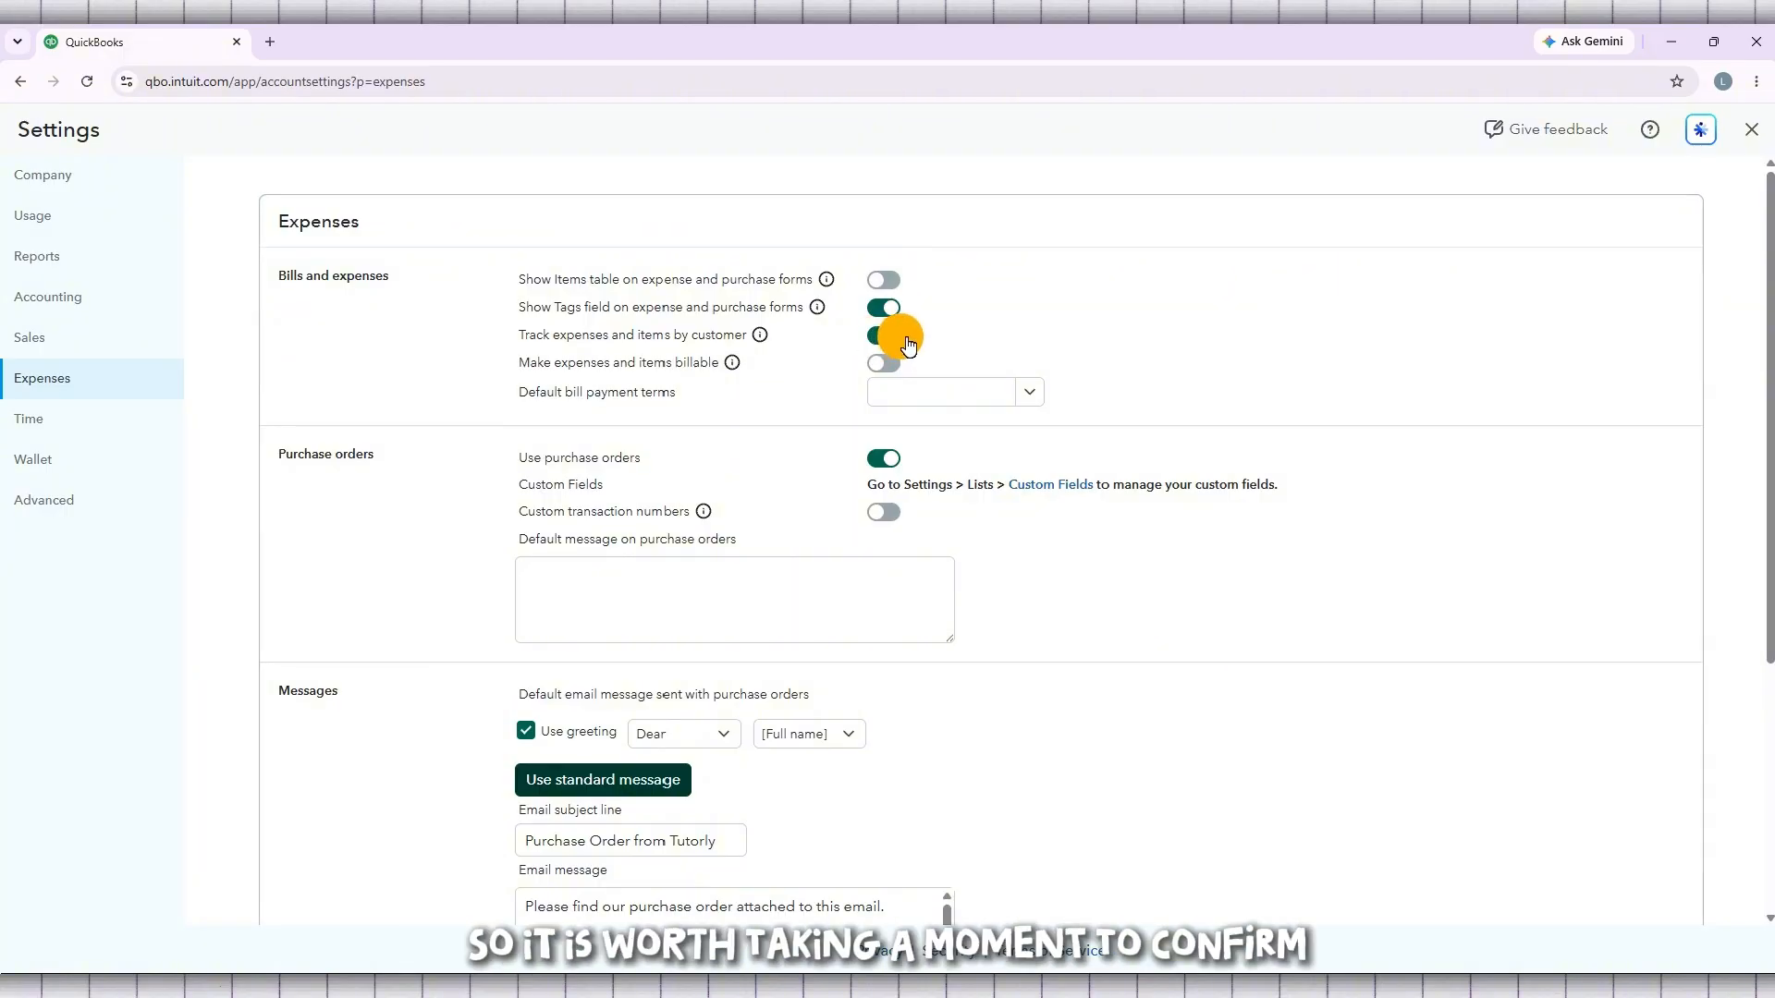
scroll(1040, 594, "down", 4)
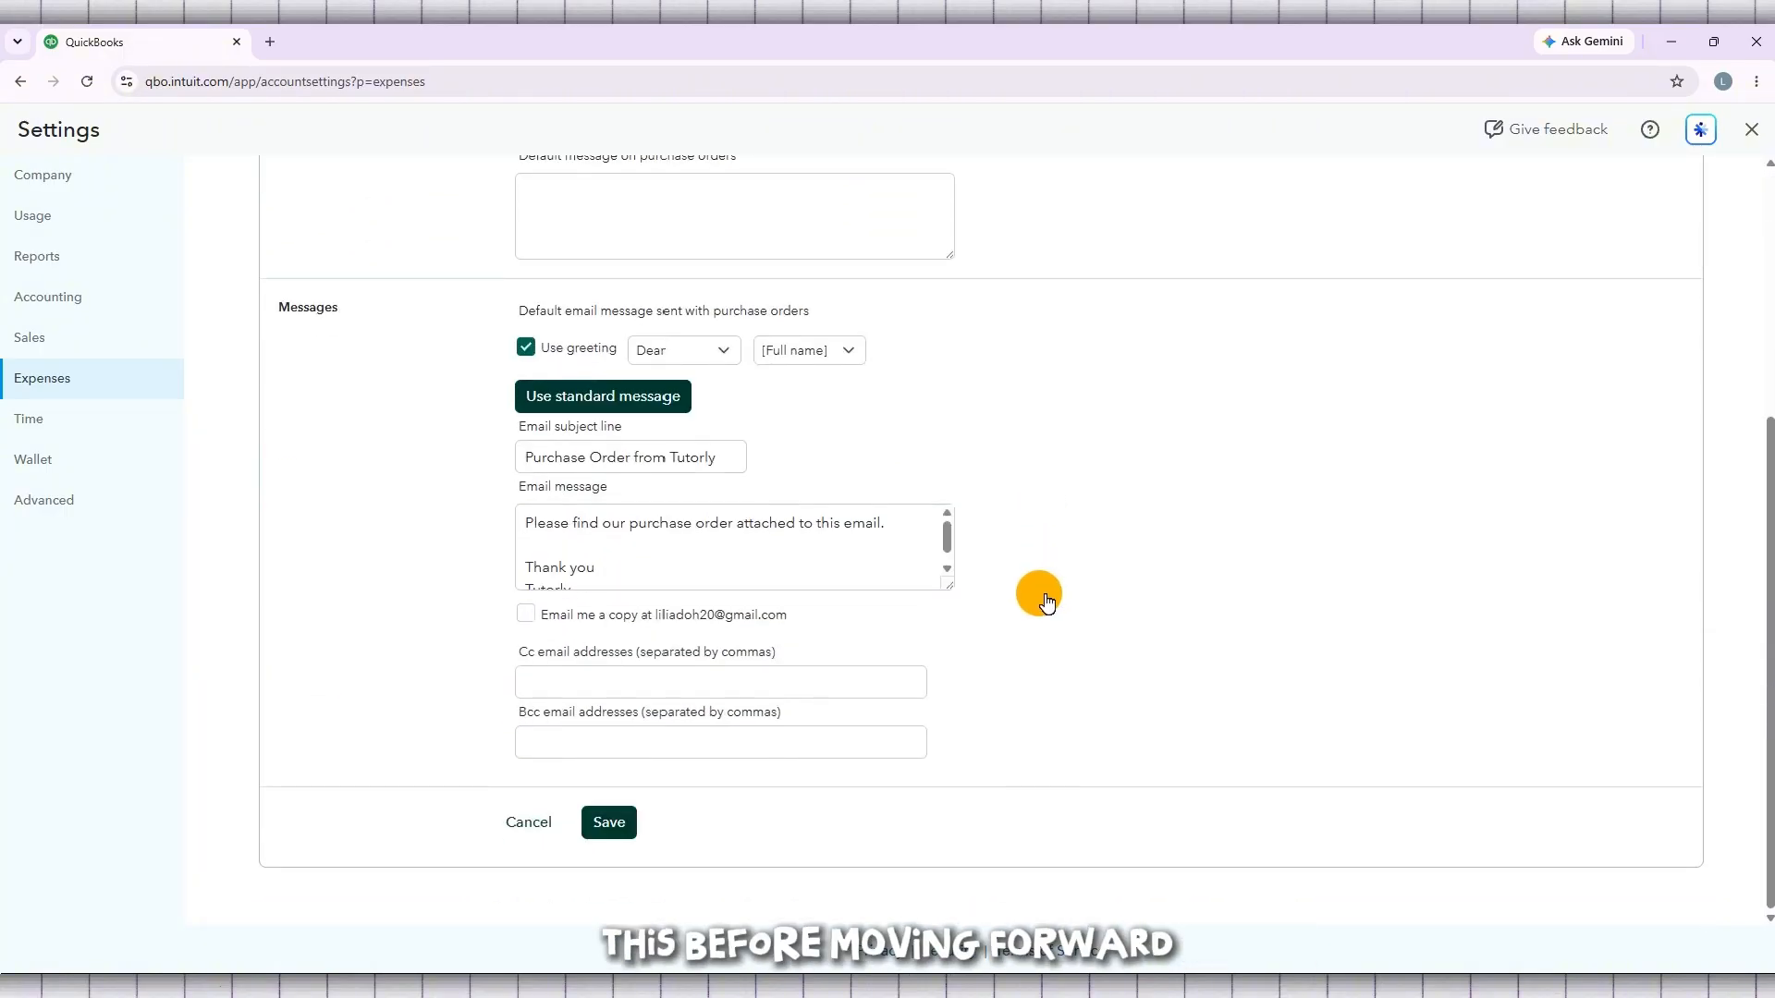
left_click(636, 819)
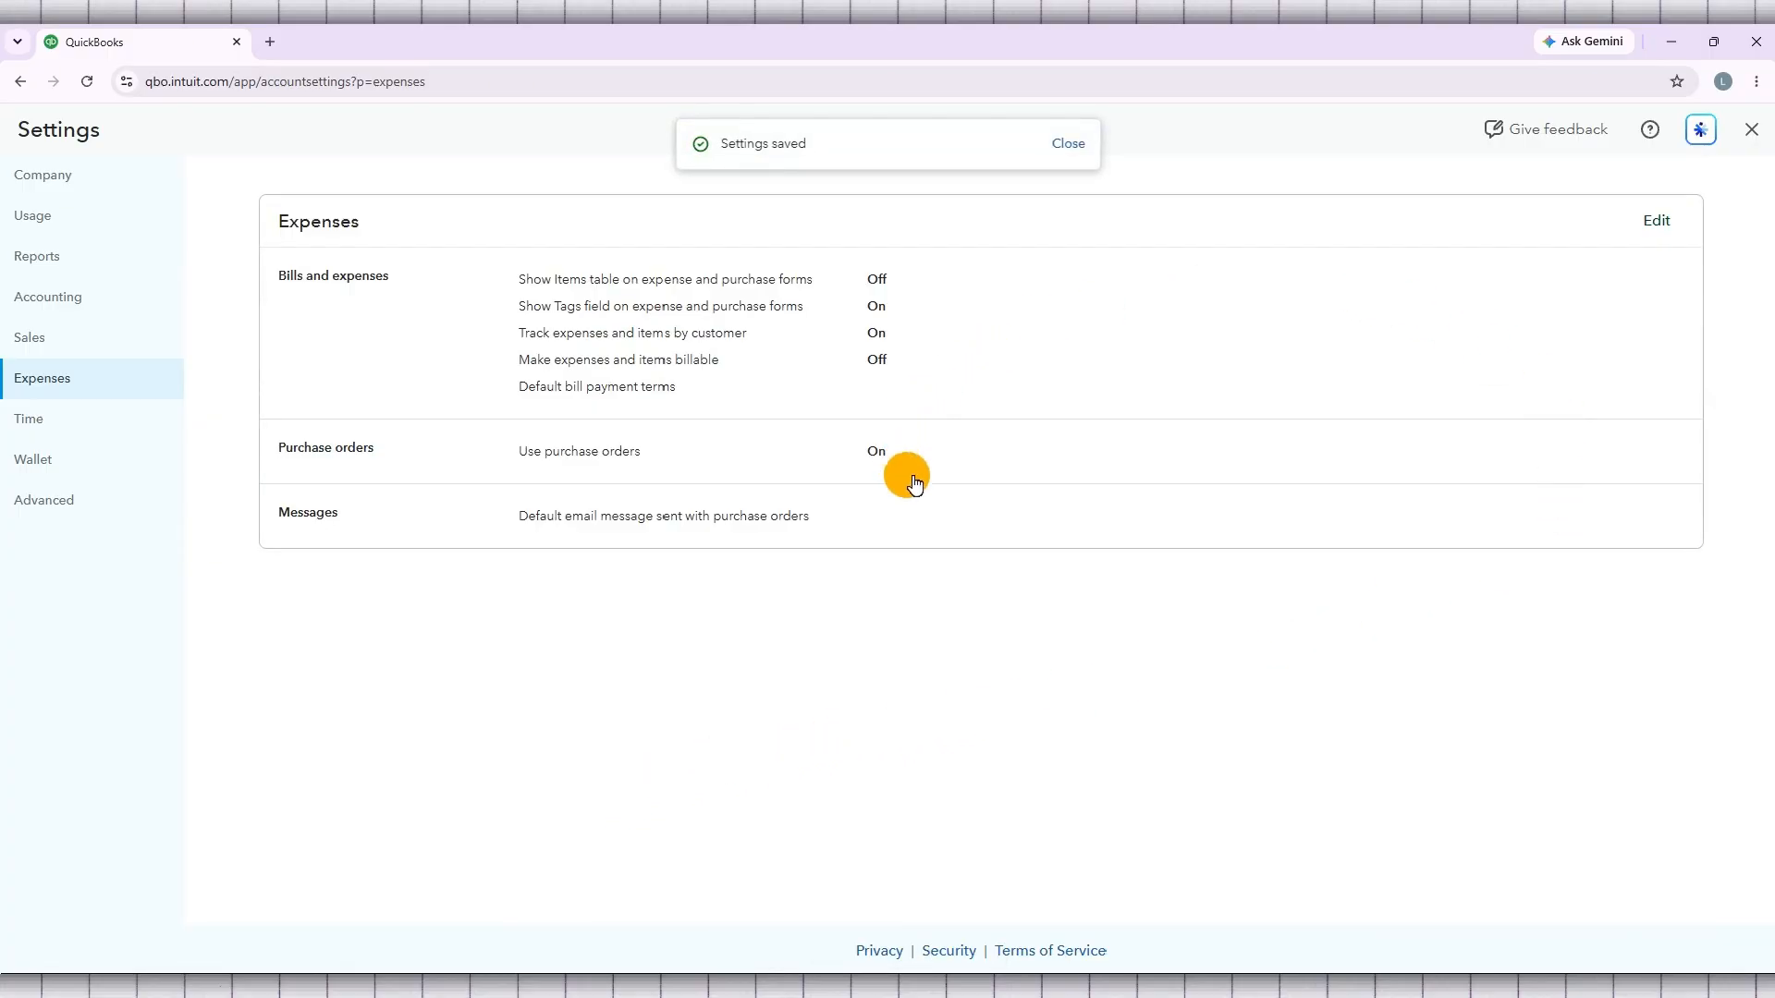
Close the account settings and confirm leaving the page to return to the home dashboard.
left_click(1750, 129)
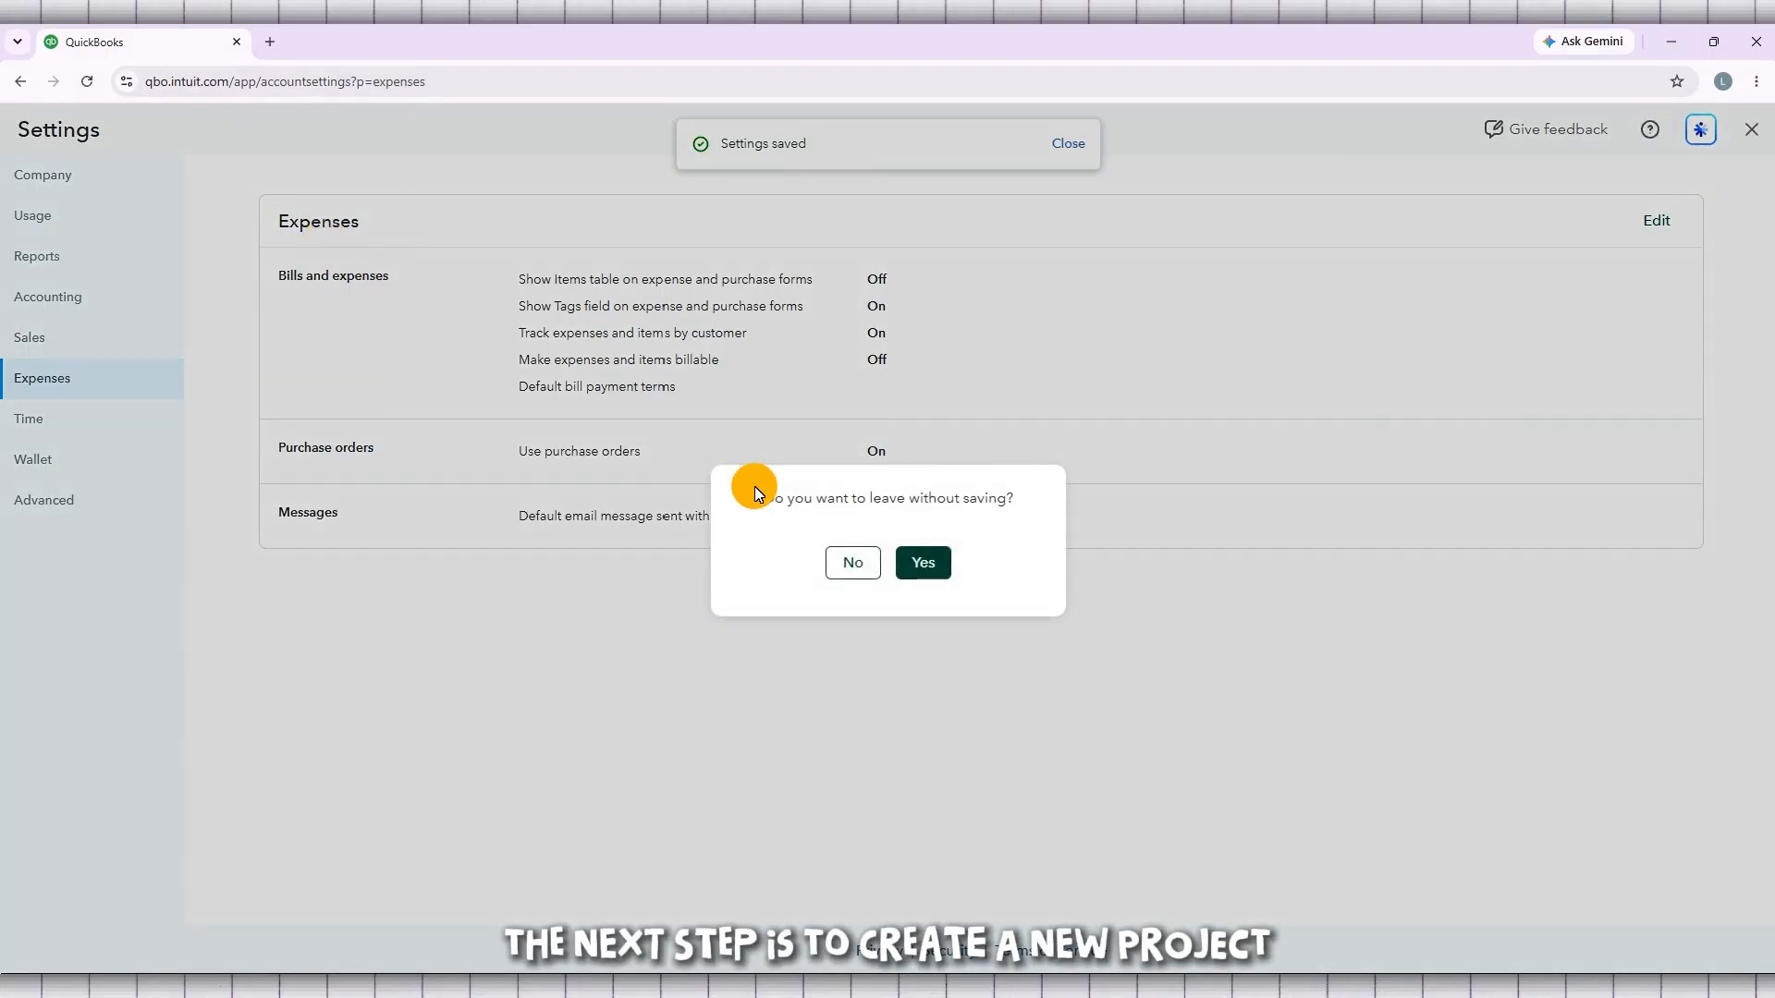
left_click(850, 562)
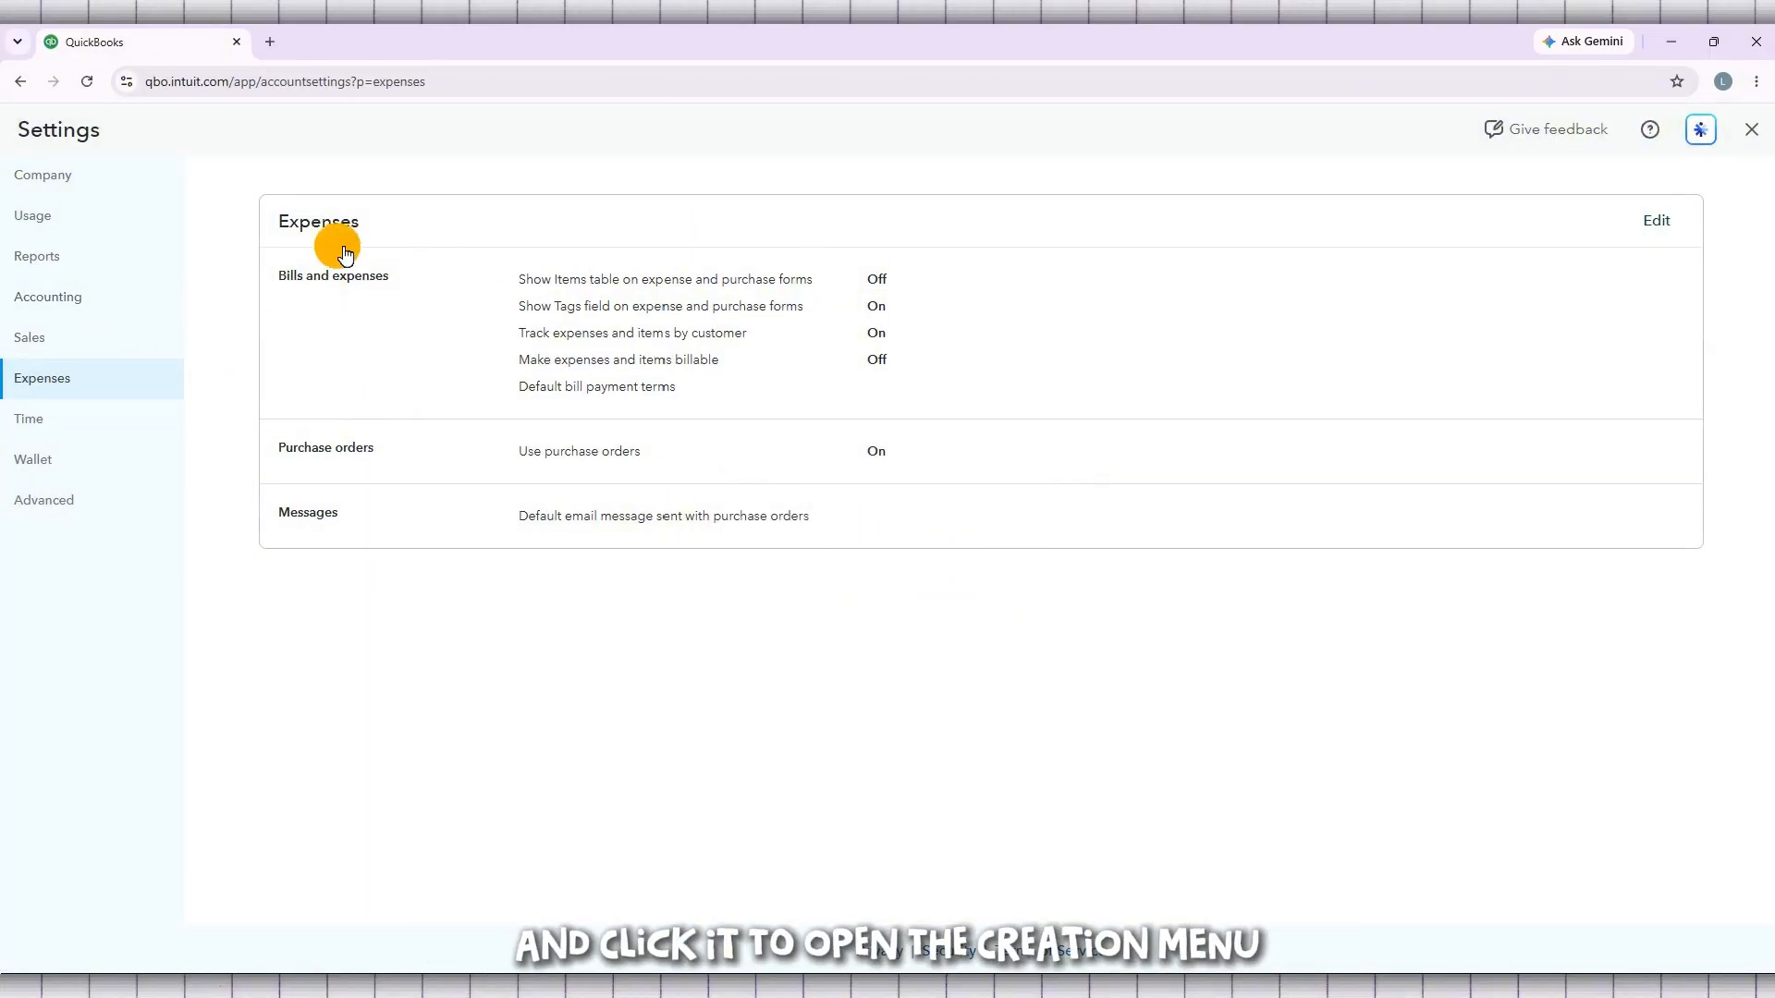
left_click(1751, 129)
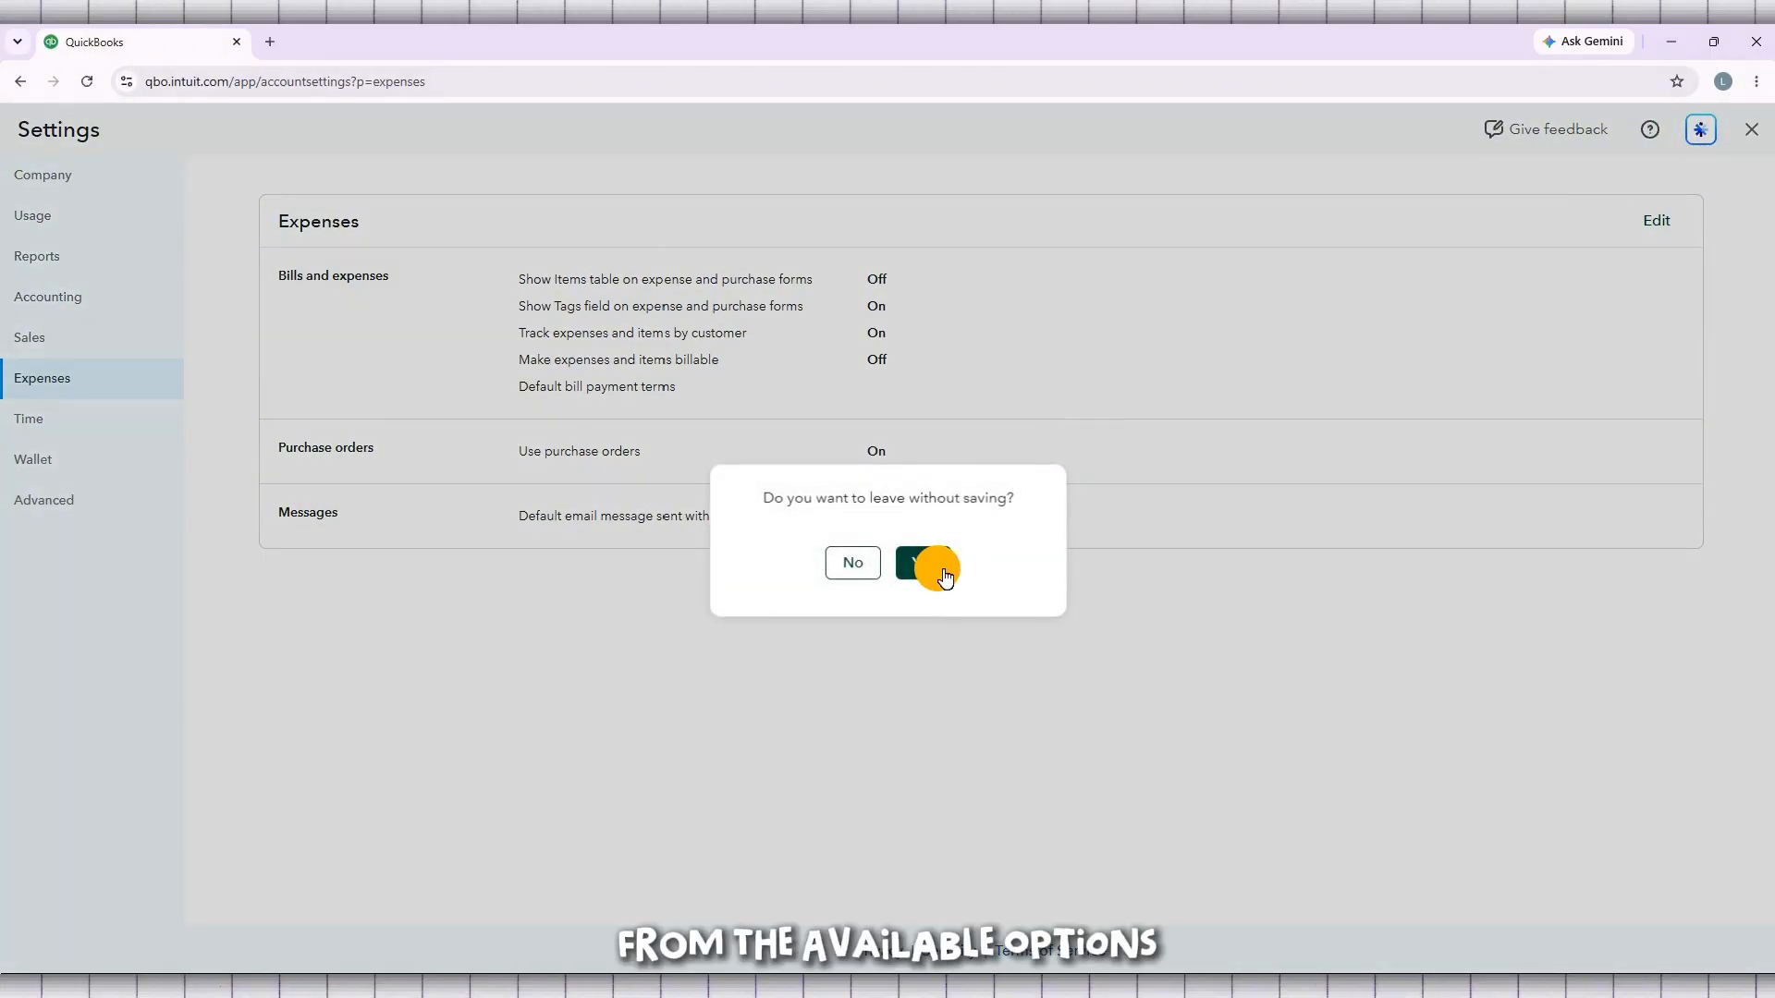
left_click(934, 565)
Start creating the company's first project and open the new project form.
left_click(36, 190)
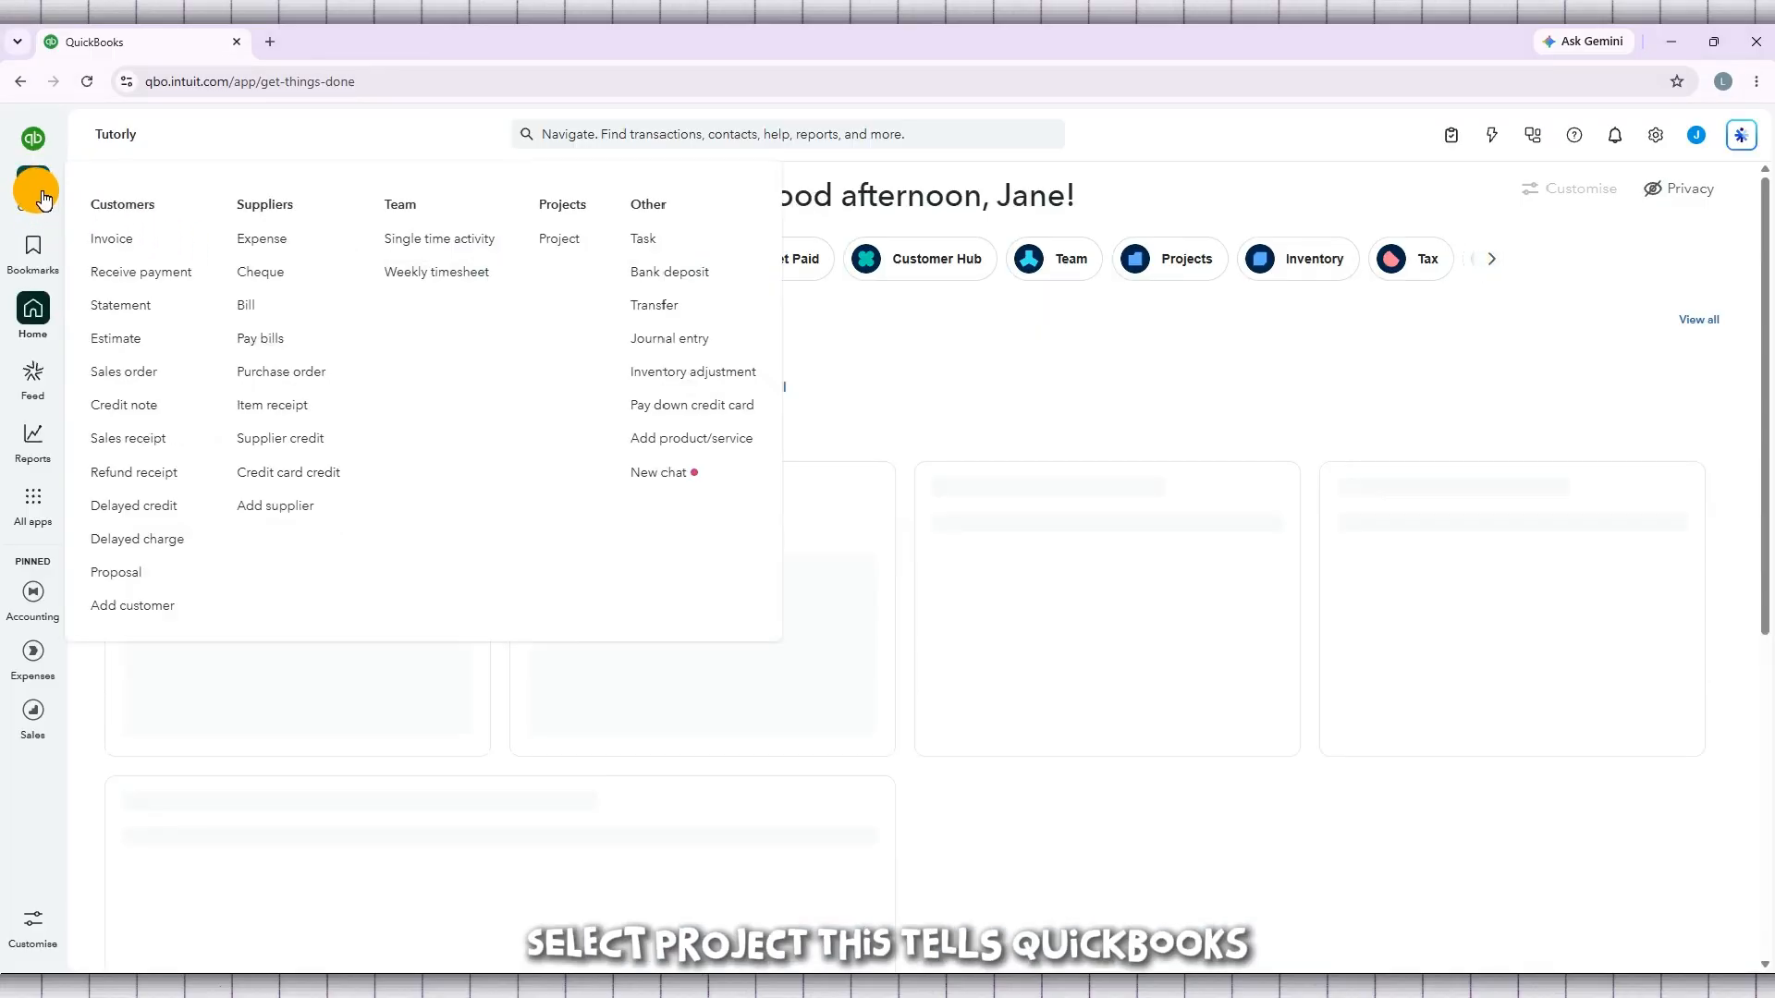
left_click(566, 244)
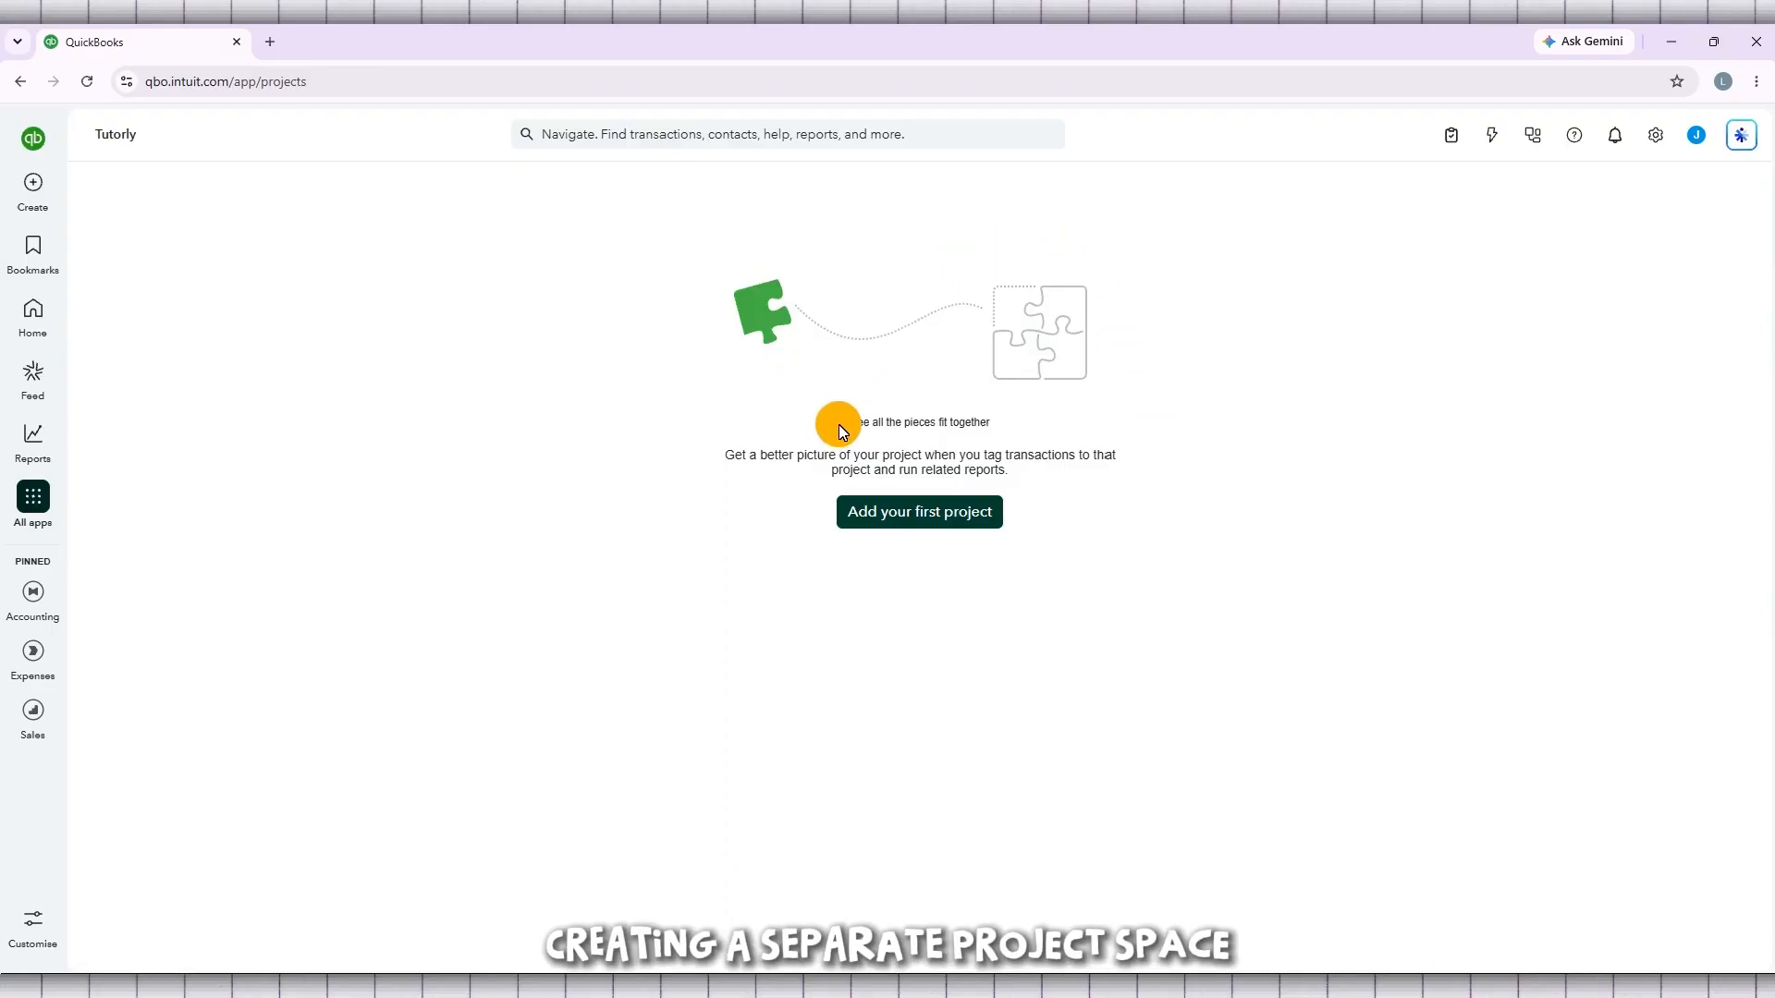
left_click_drag(841, 426, 1078, 474)
left_click(1079, 476)
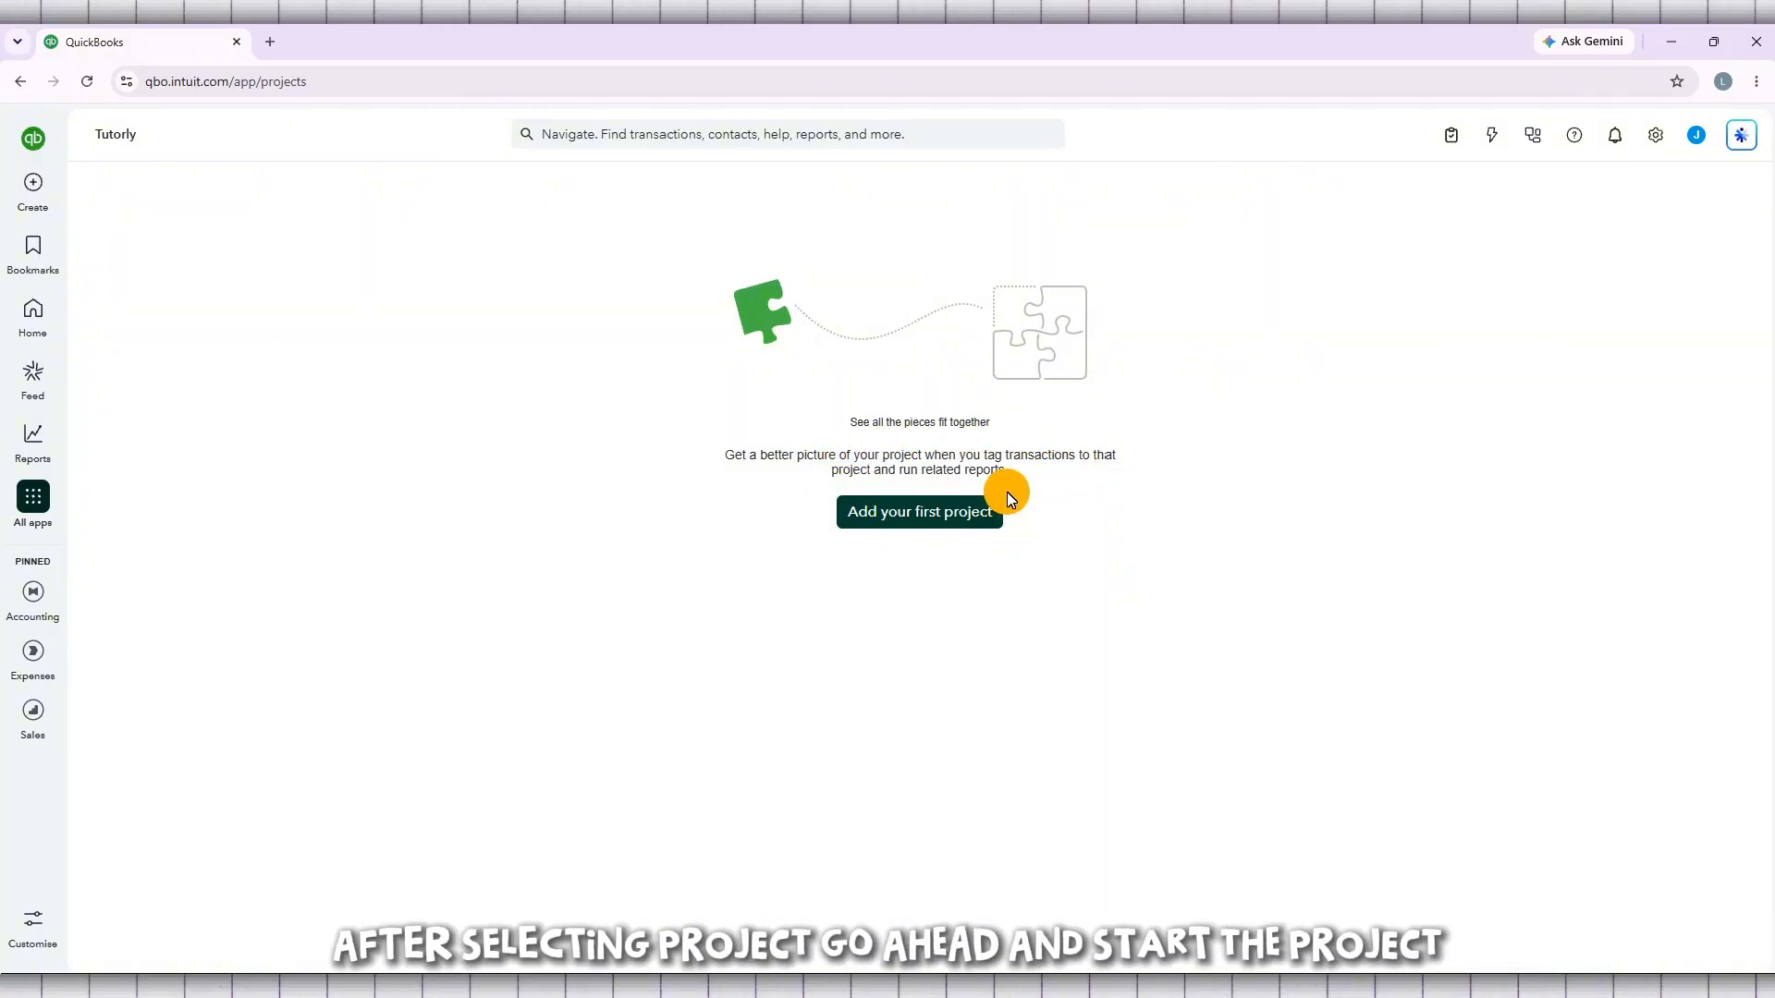
left_click(930, 519)
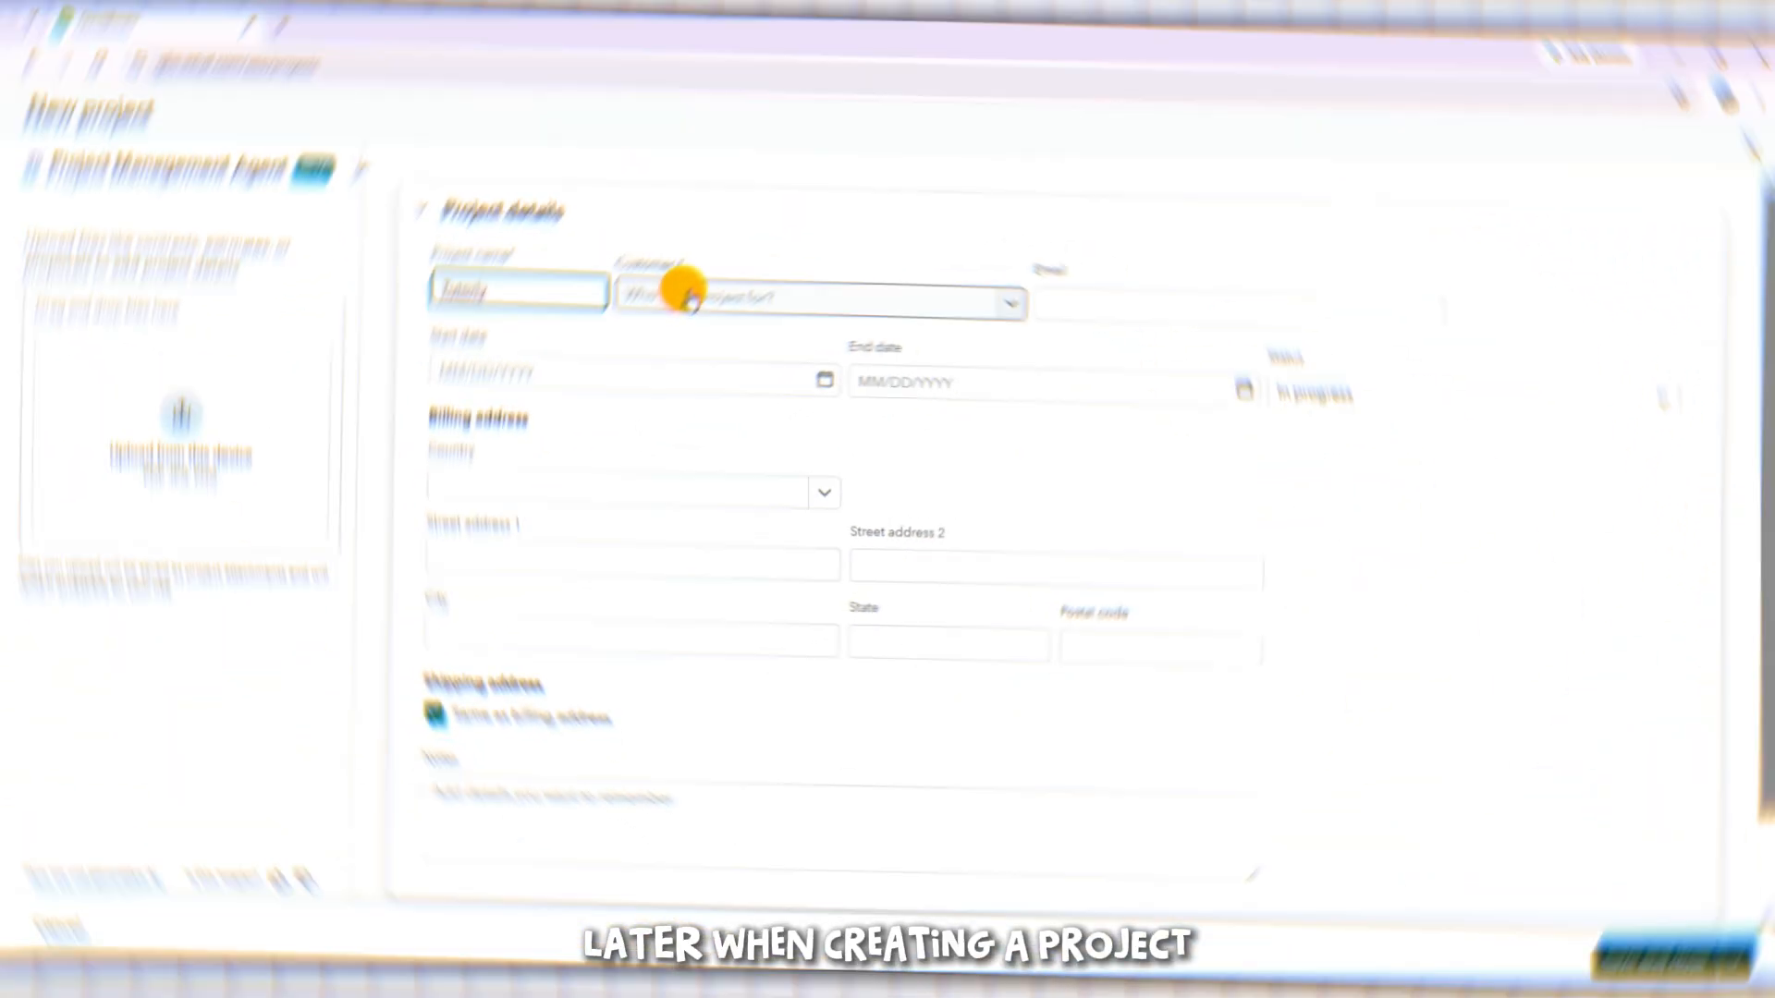
Assign the customer Alpine Outdoor Supply to the new project Tutorly, keep the status In progress, and save the project.
left_click(688, 298)
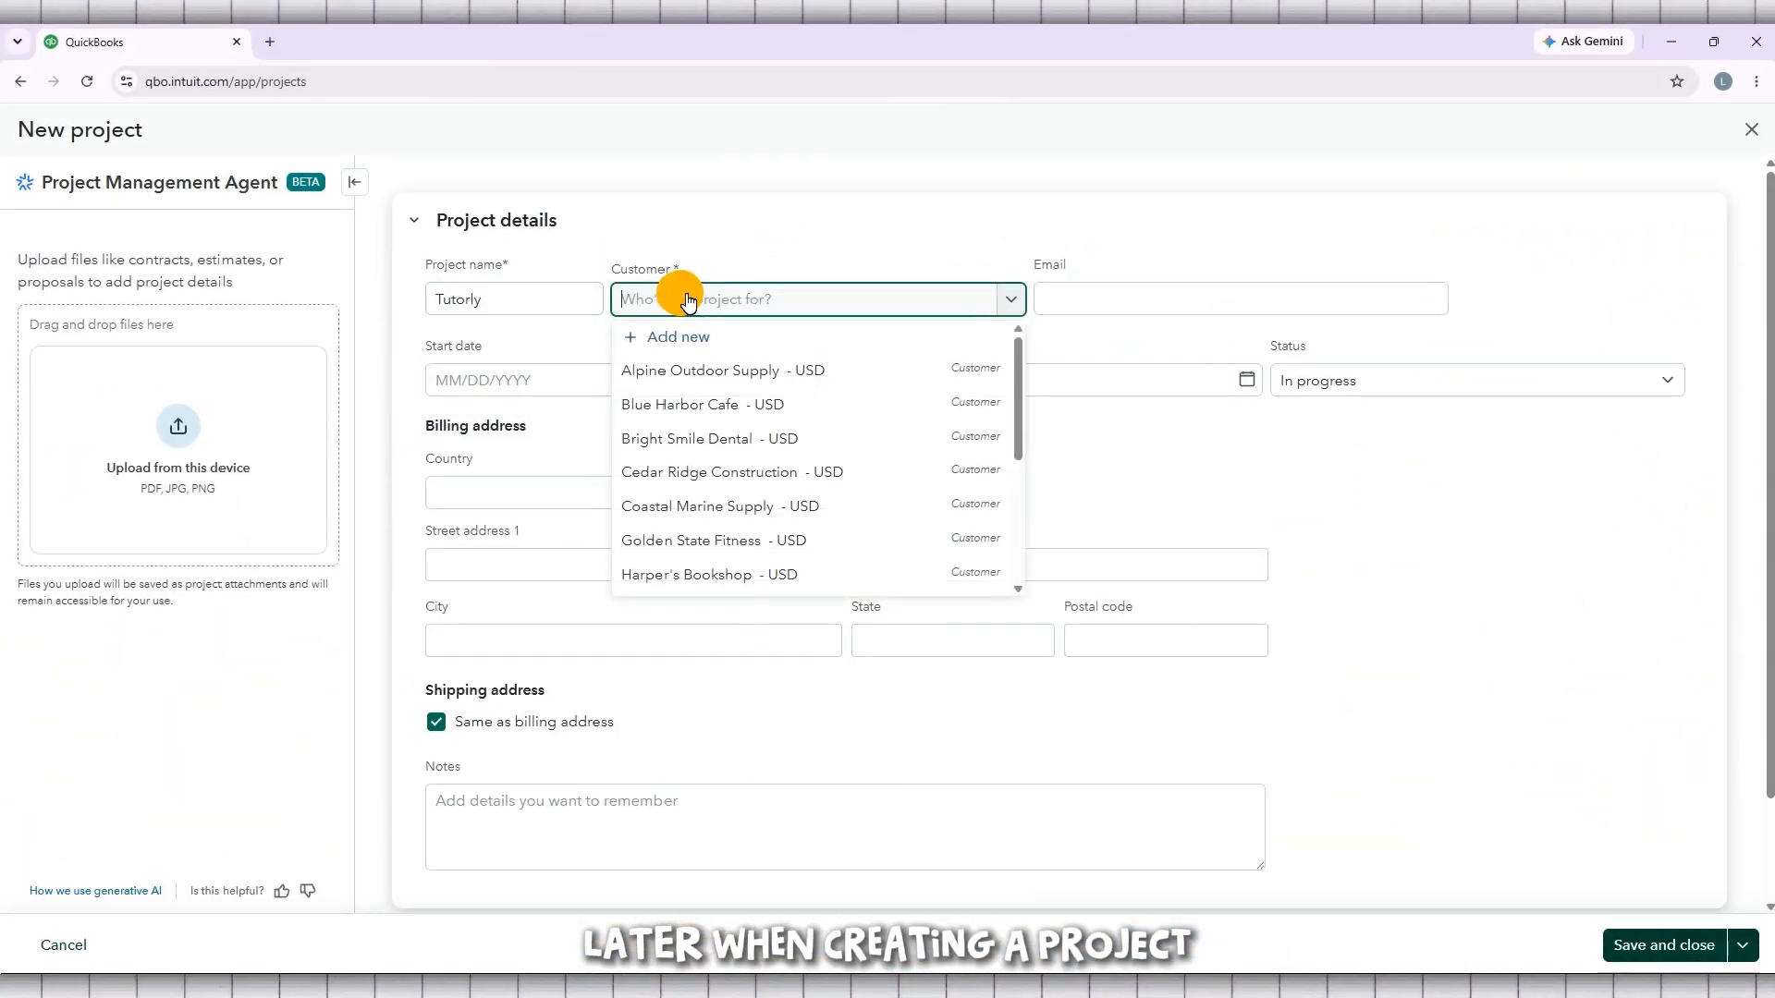
left_click(718, 369)
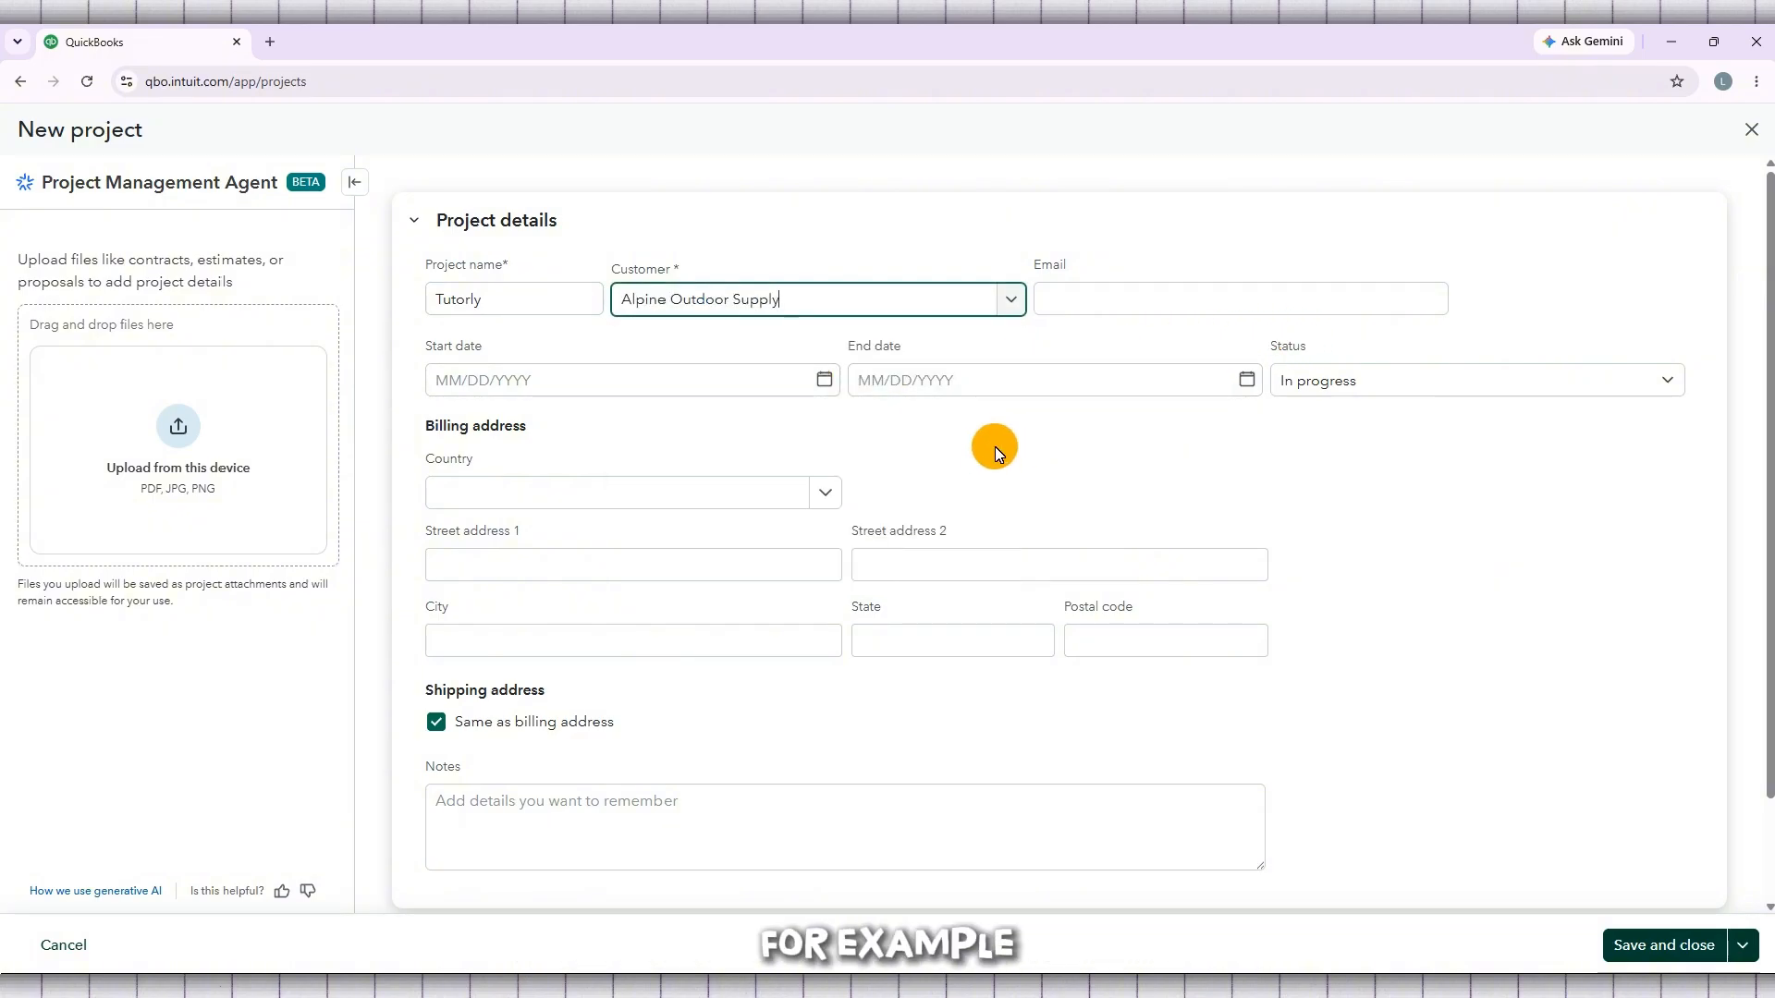
scroll(995, 447, "down", 1)
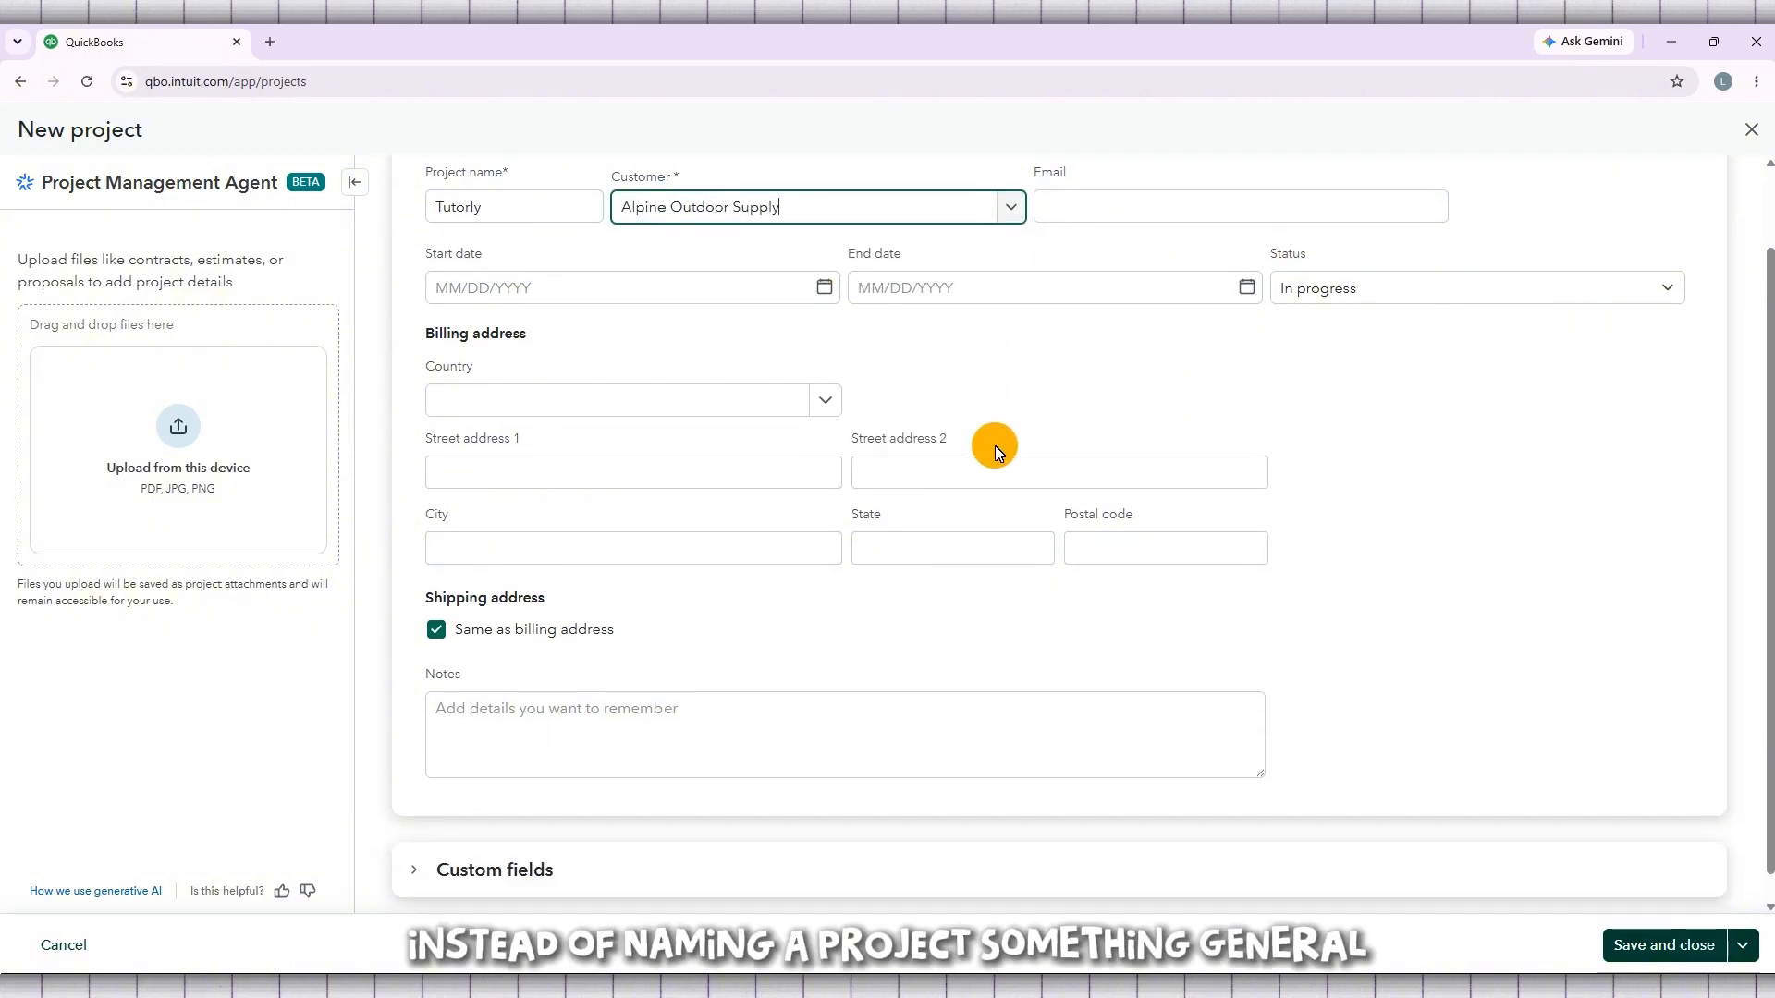
scroll(994, 446, "up", 1)
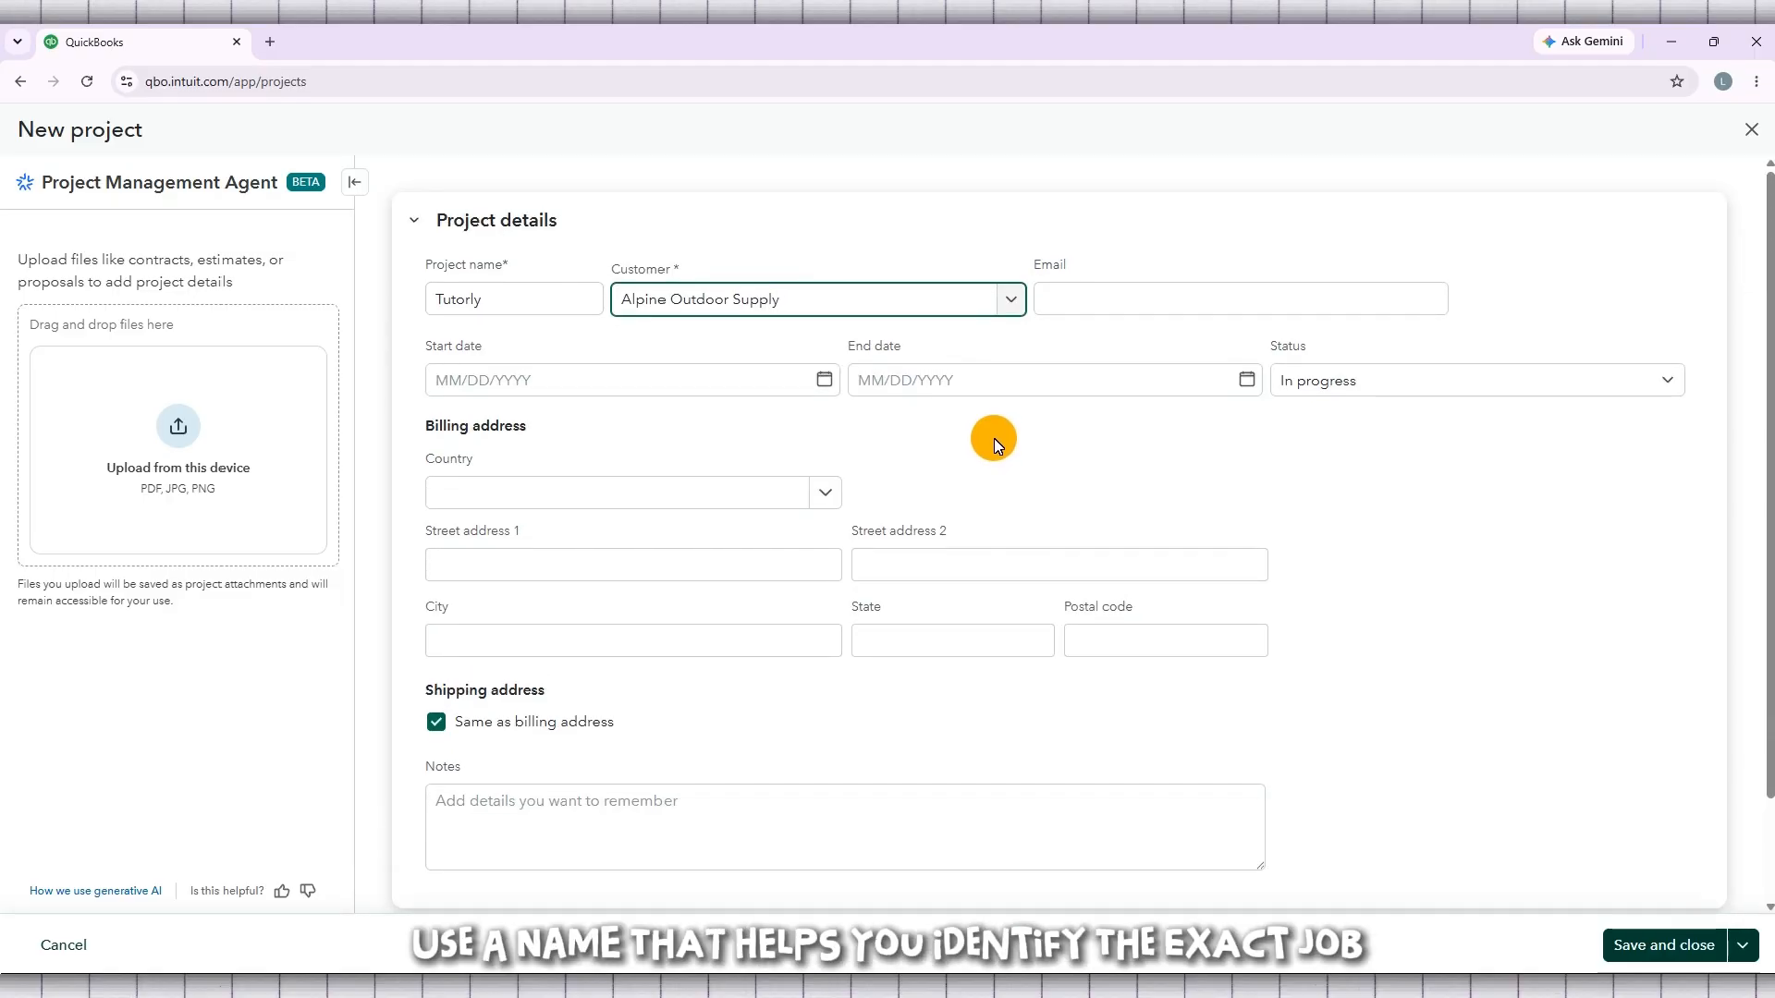
scroll(994, 445, "down", 1)
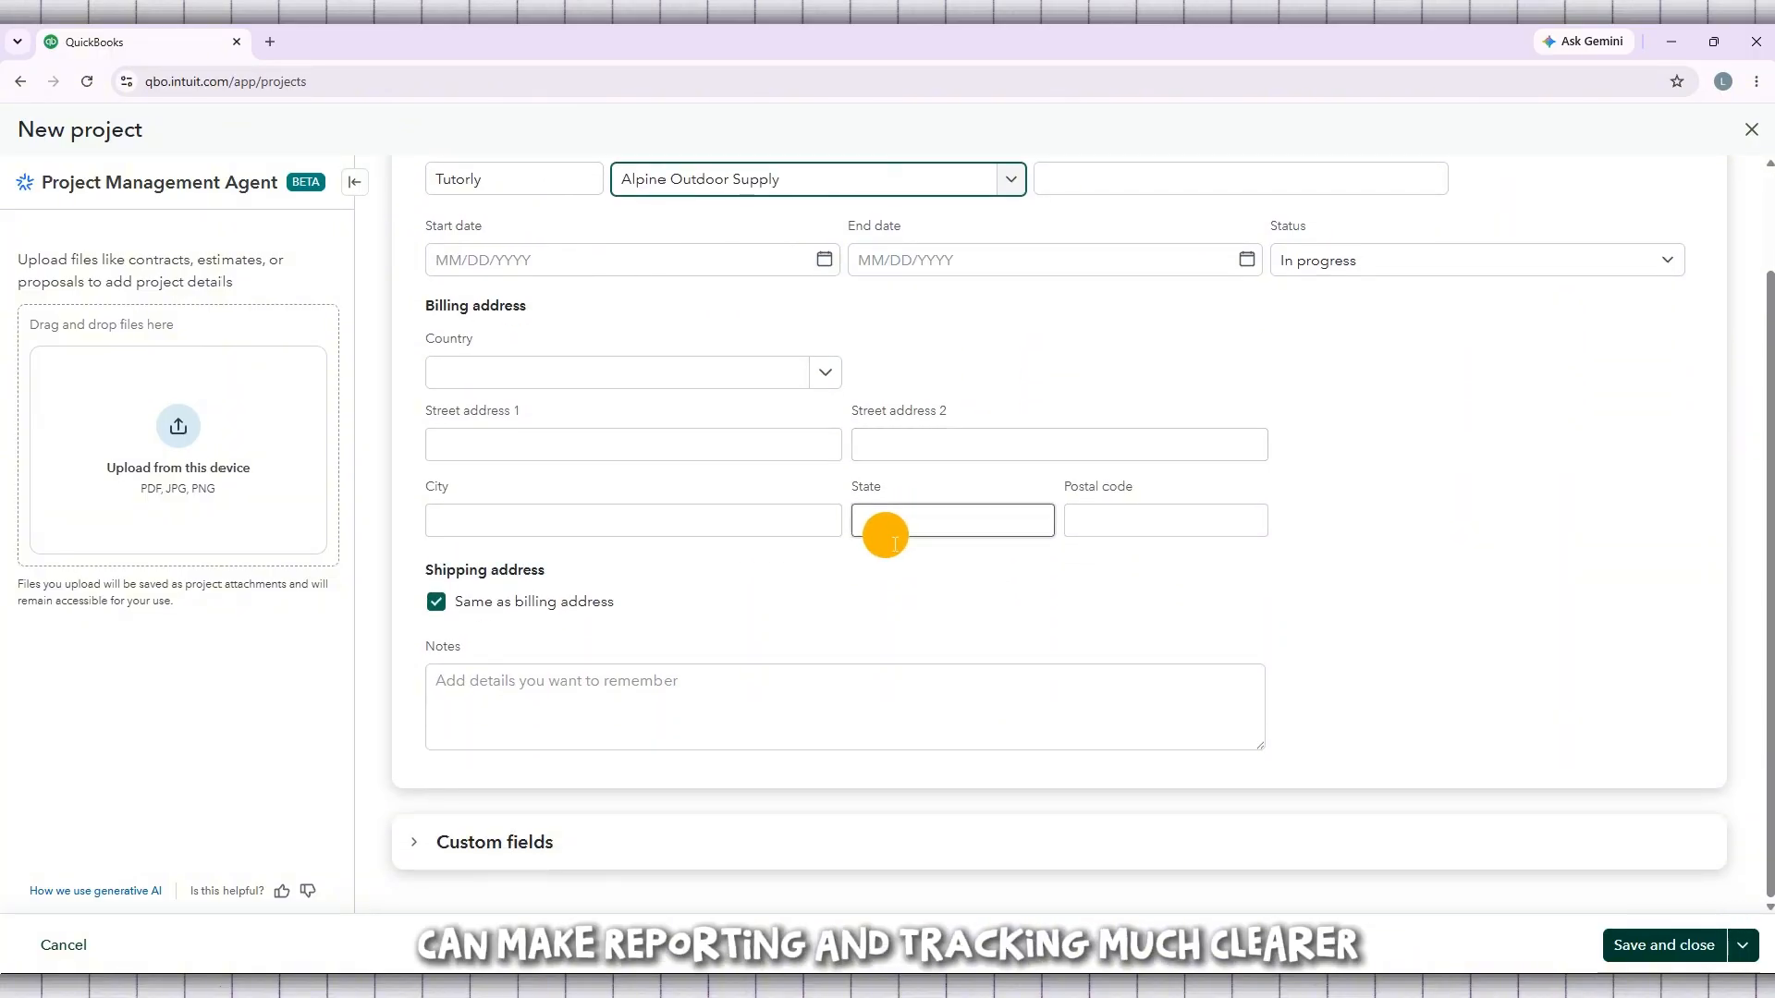
scroll(883, 529, "up", 1)
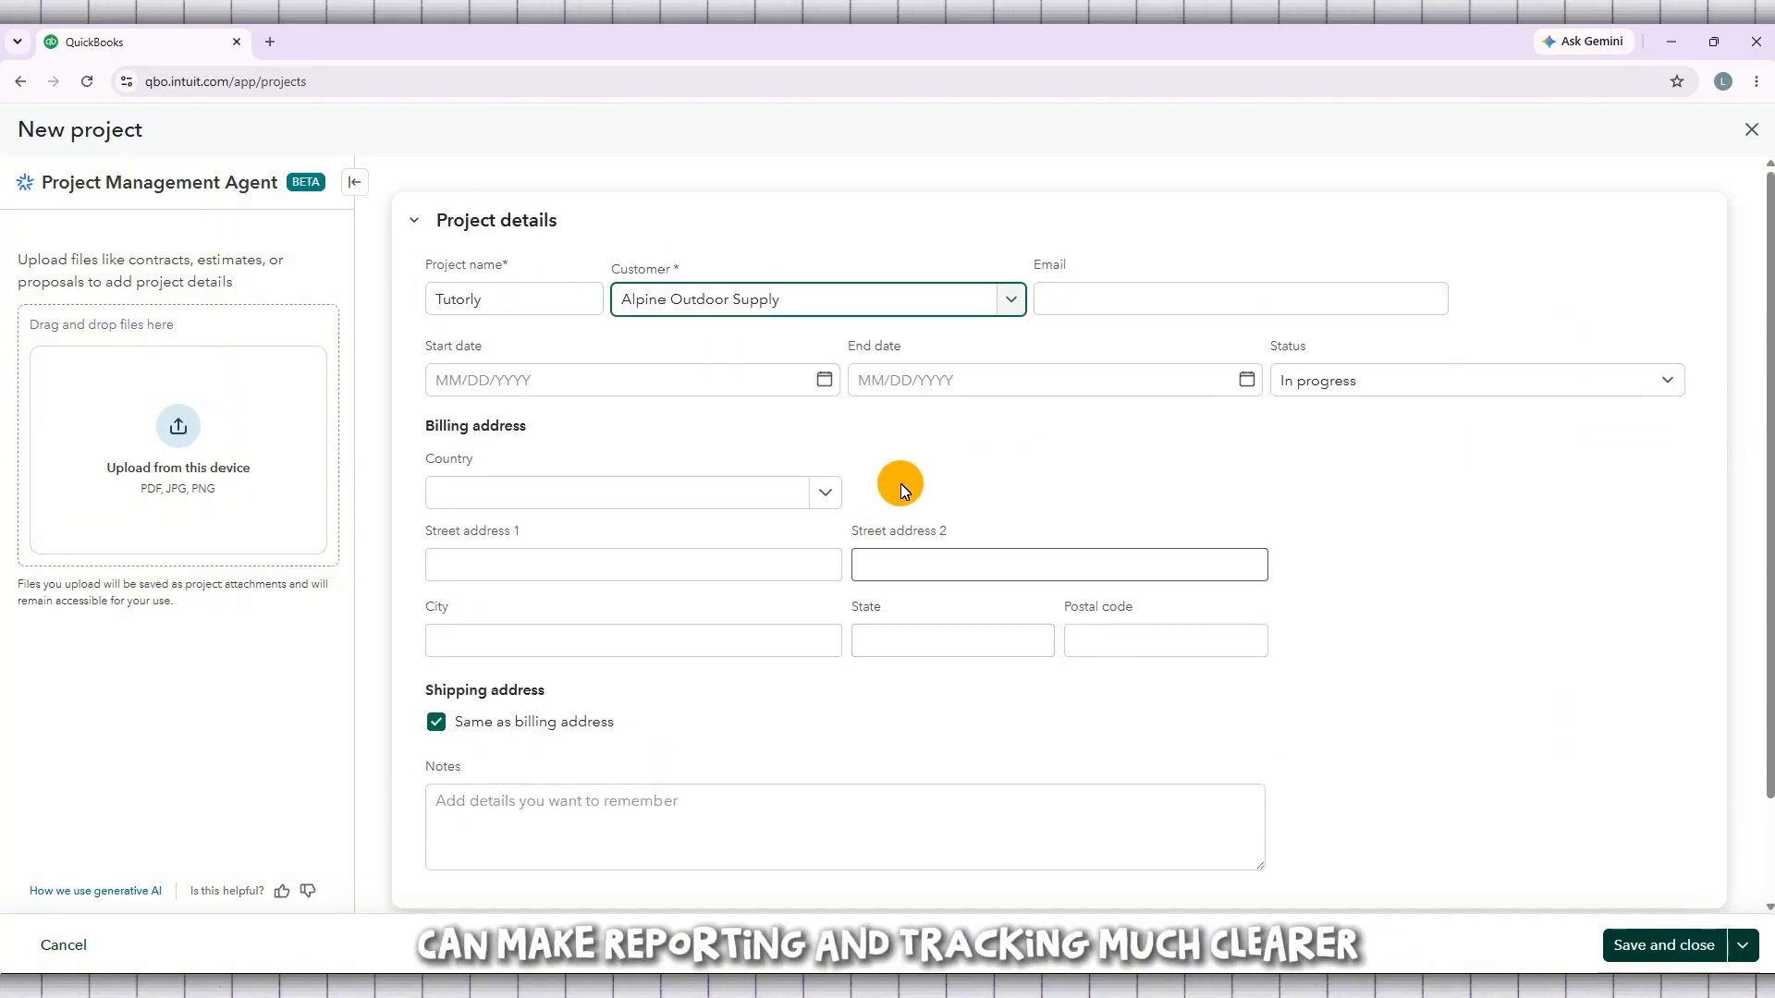
left_click(1137, 305)
left_click(1302, 251)
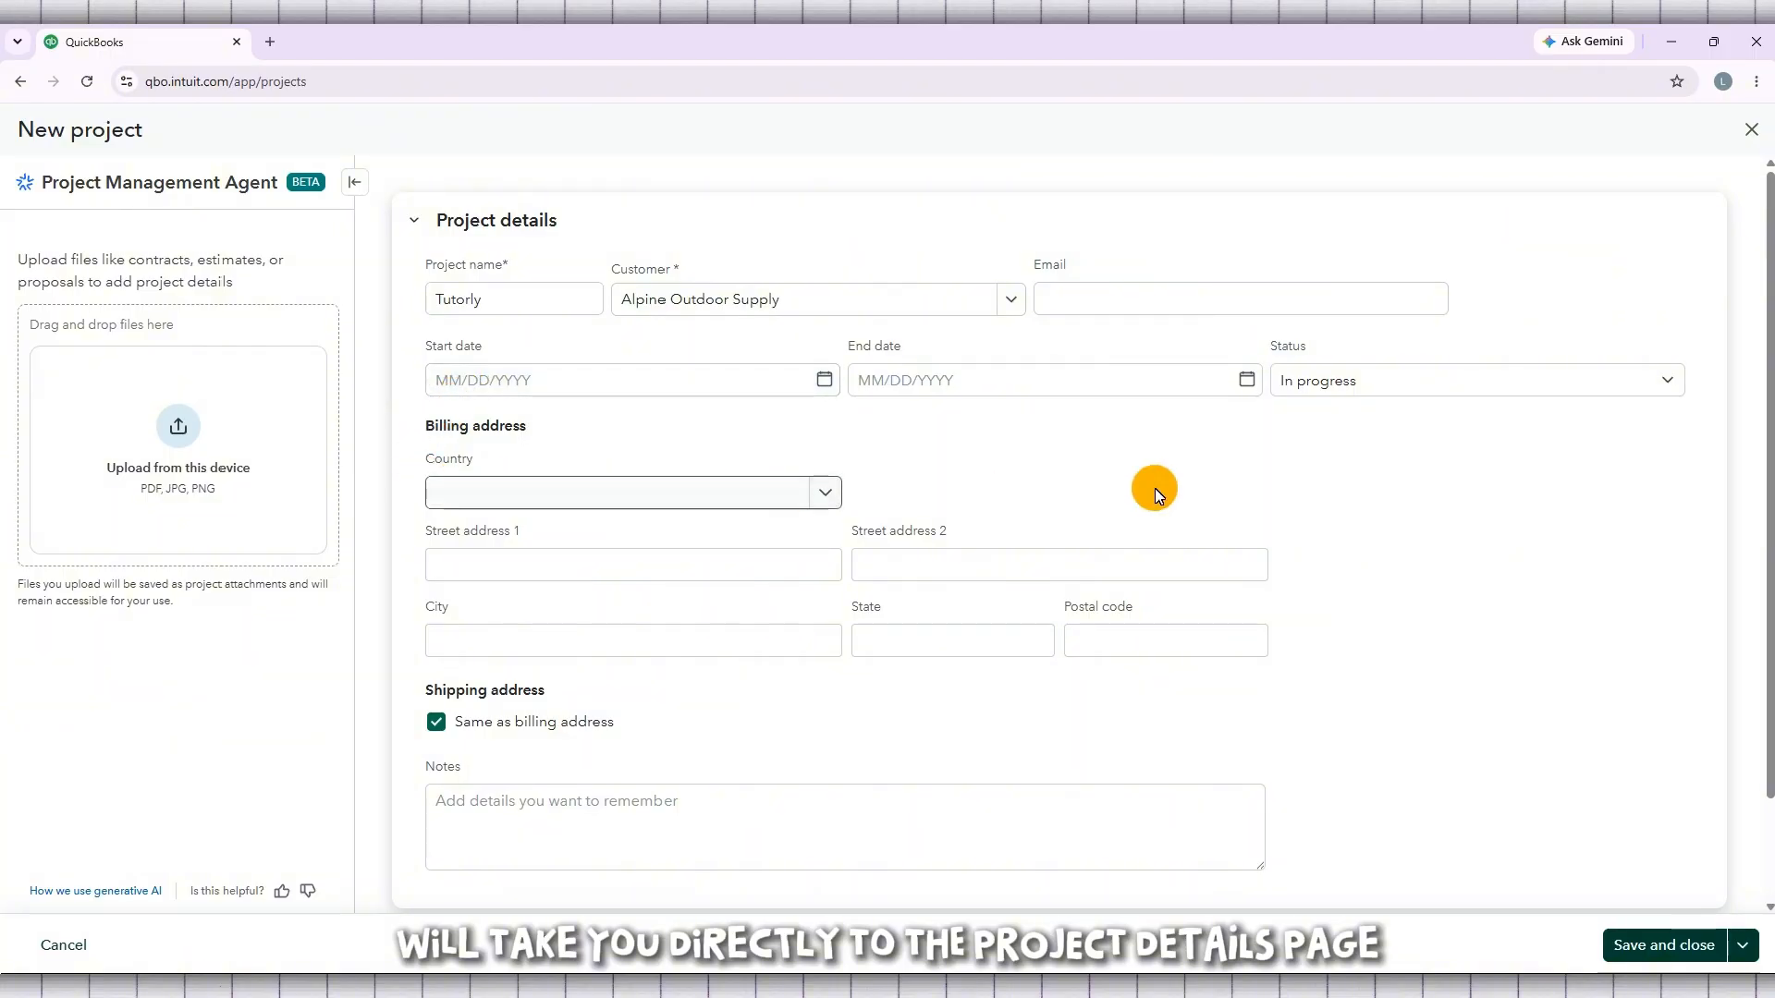
scroll(1333, 486, "down", 2)
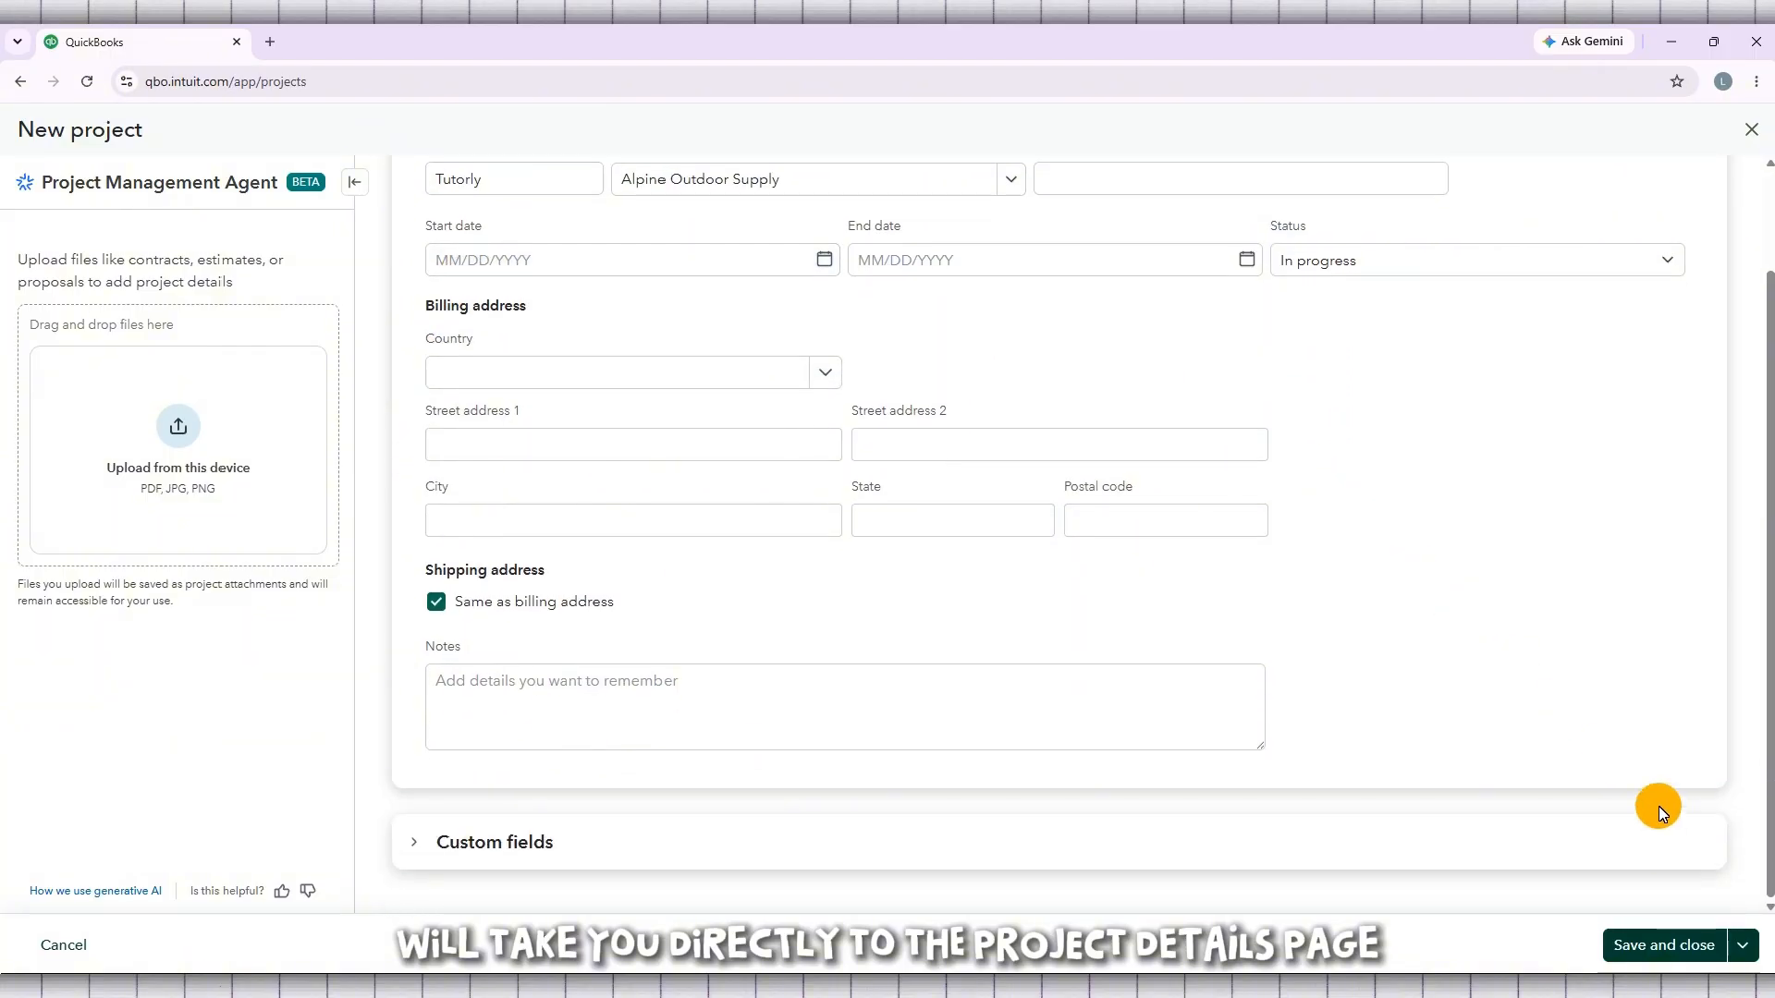
left_click(1676, 945)
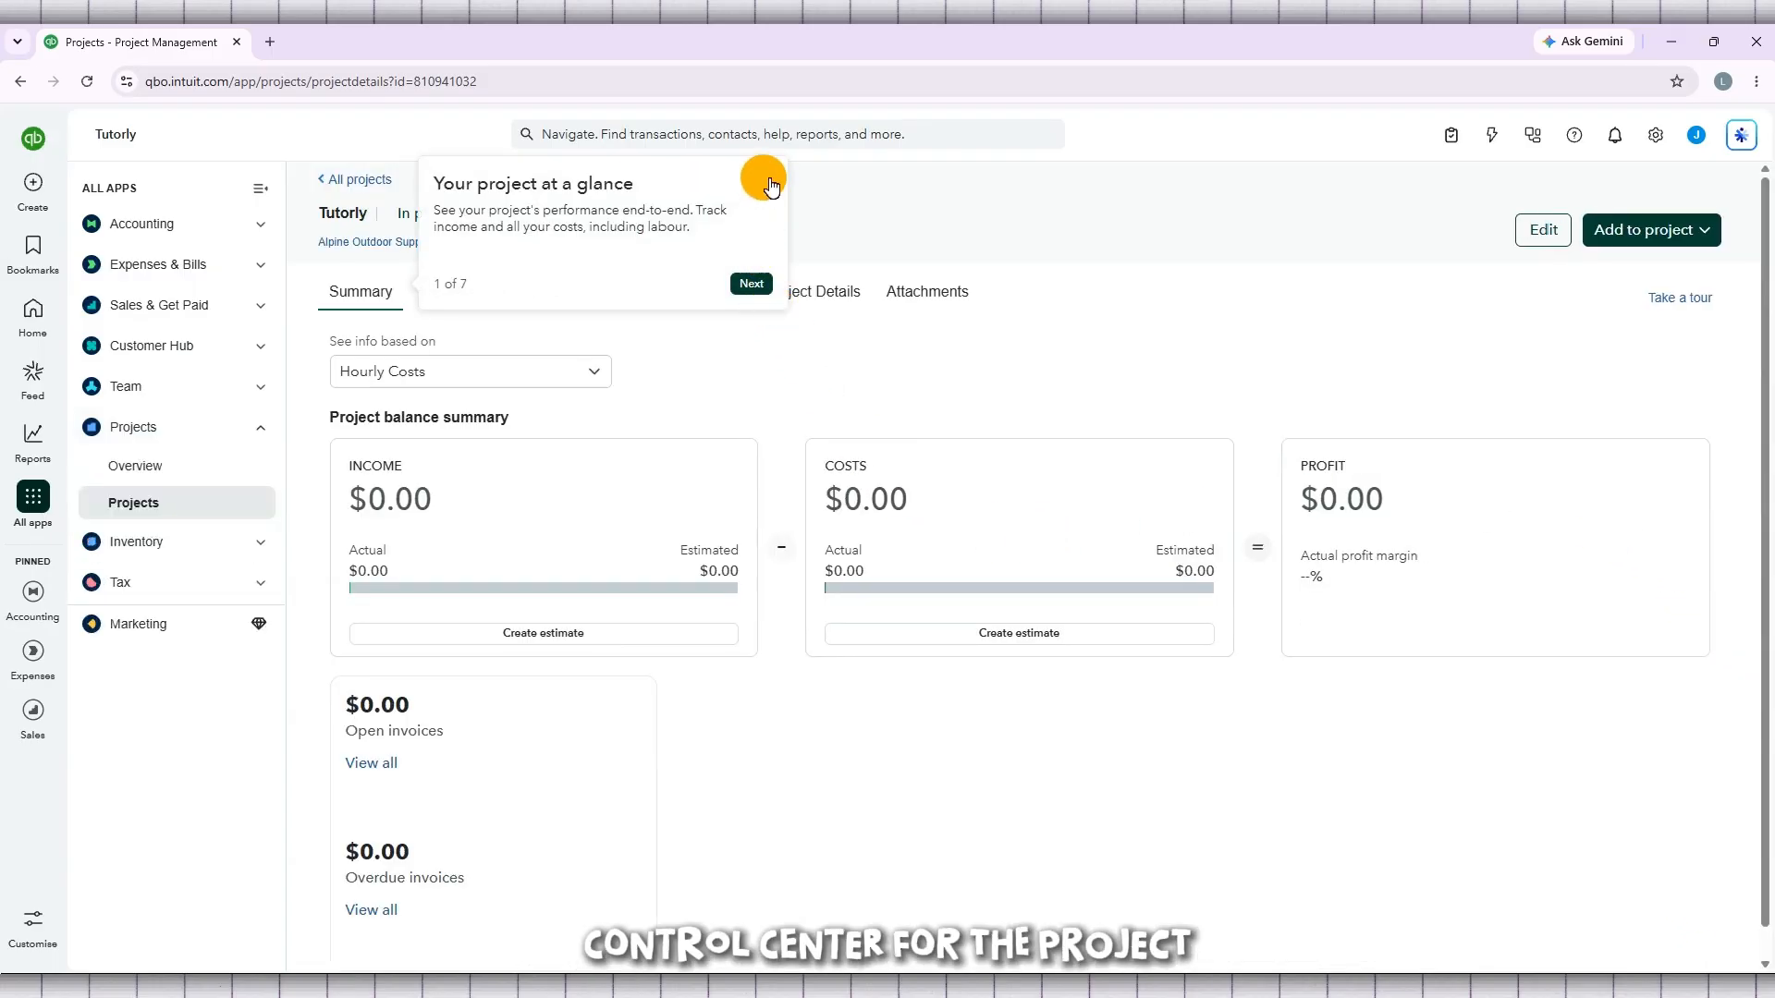
Go through the seven-part project tour to its end and review the Tutorly project's balance summary.
left_click(752, 291)
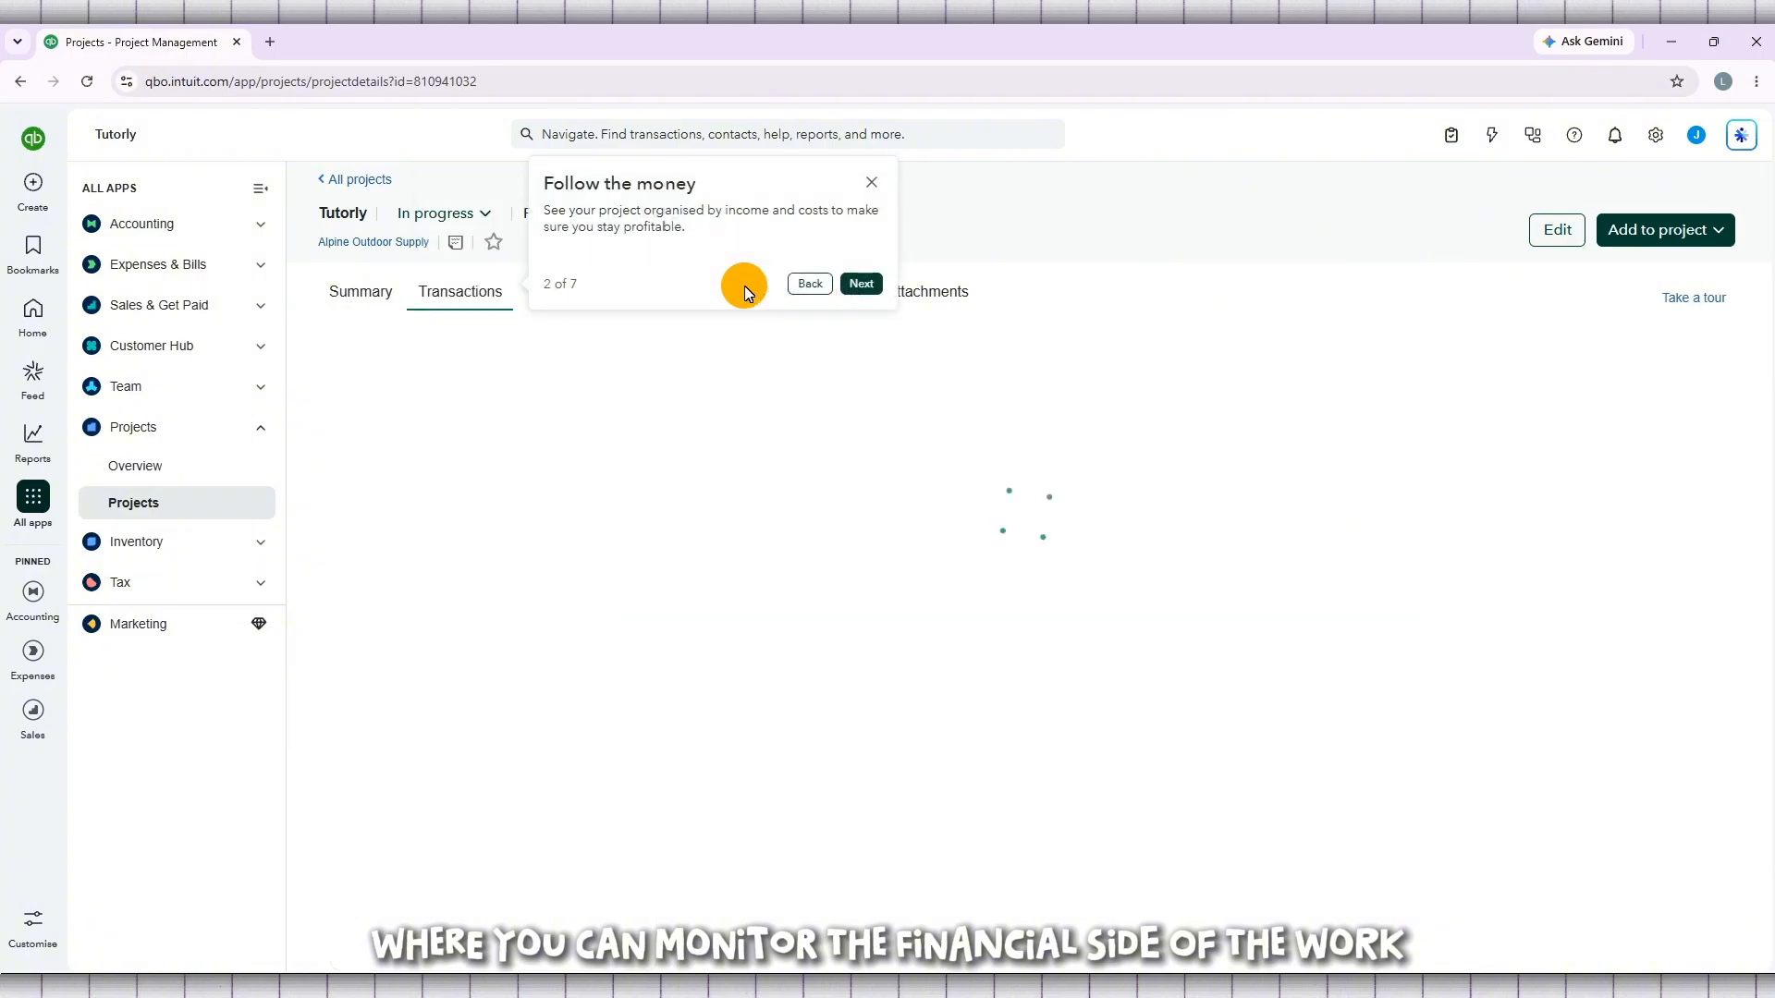
left_click(860, 286)
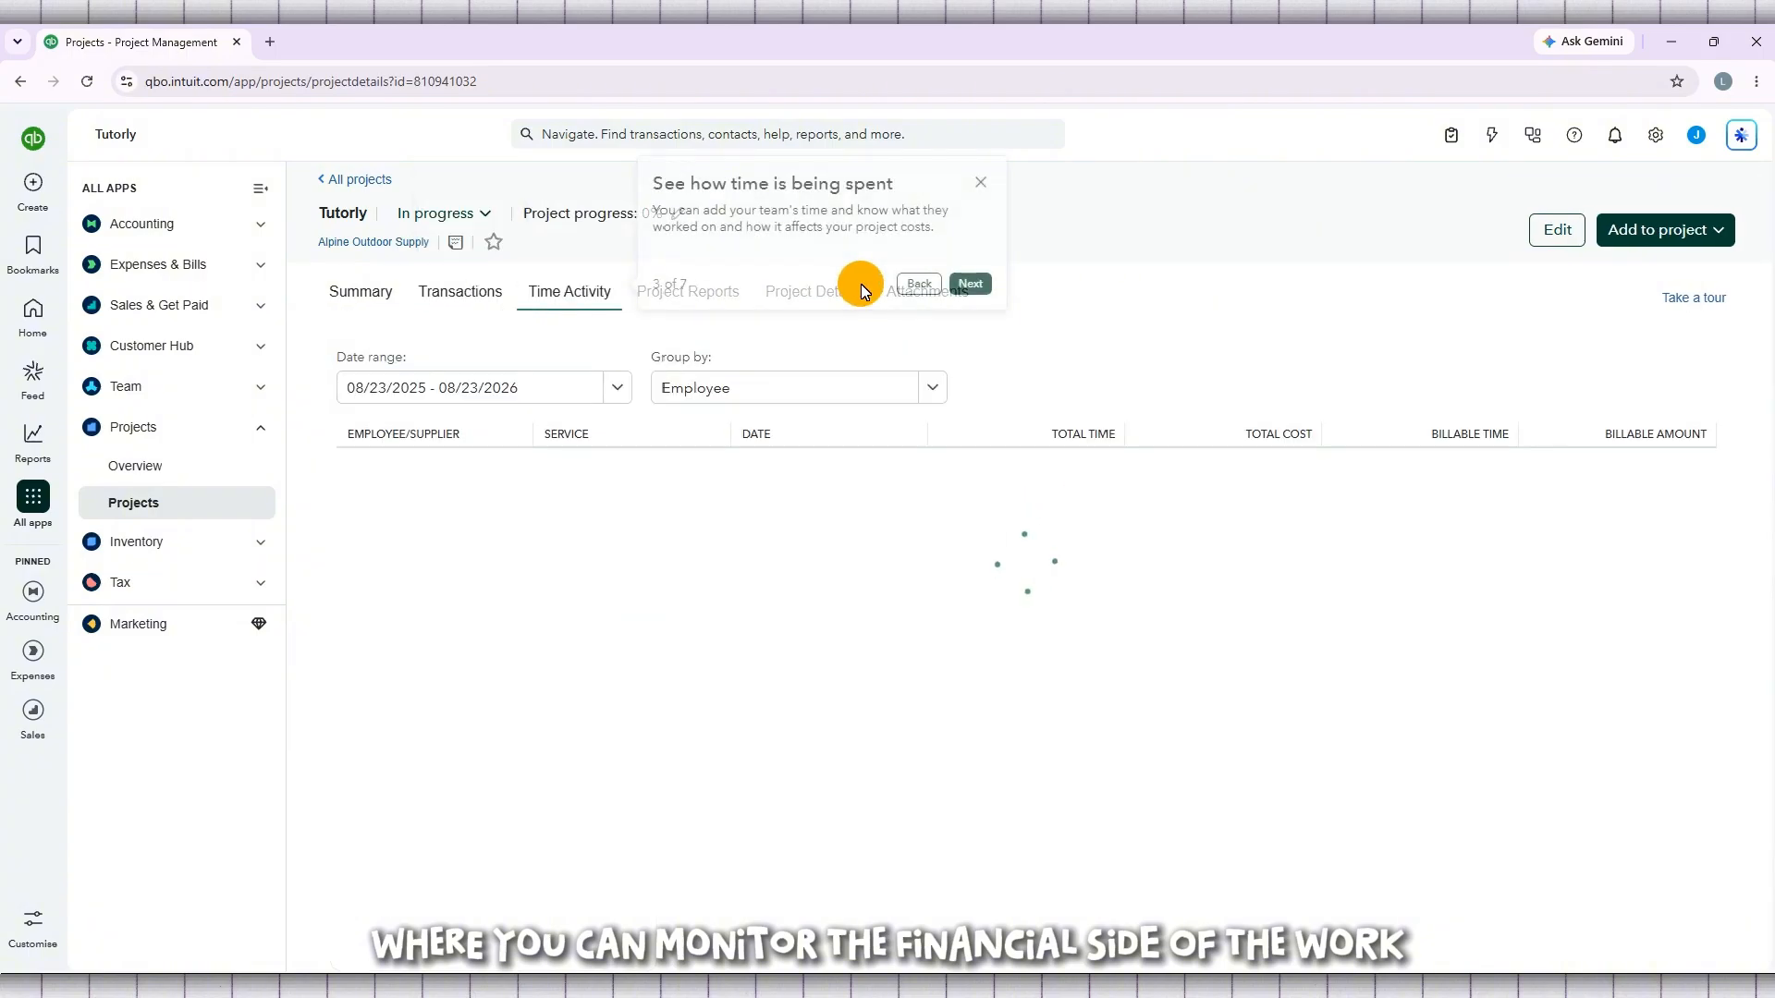
left_click(966, 284)
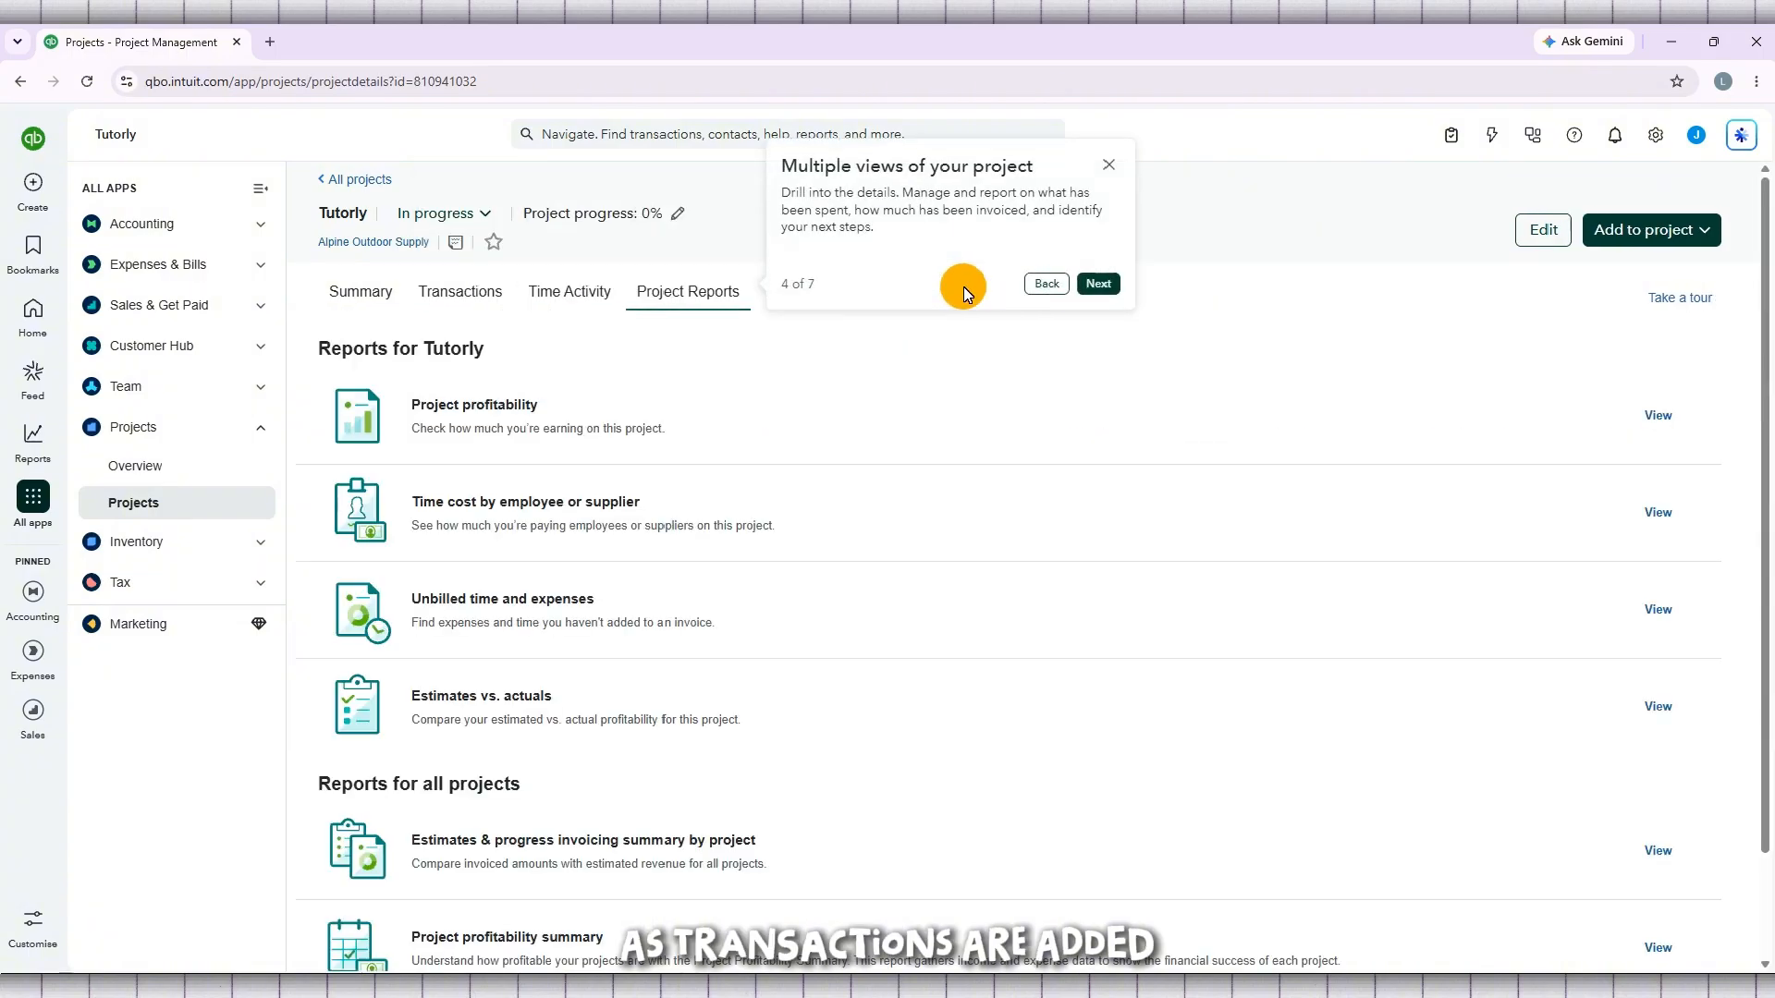
left_click(1093, 289)
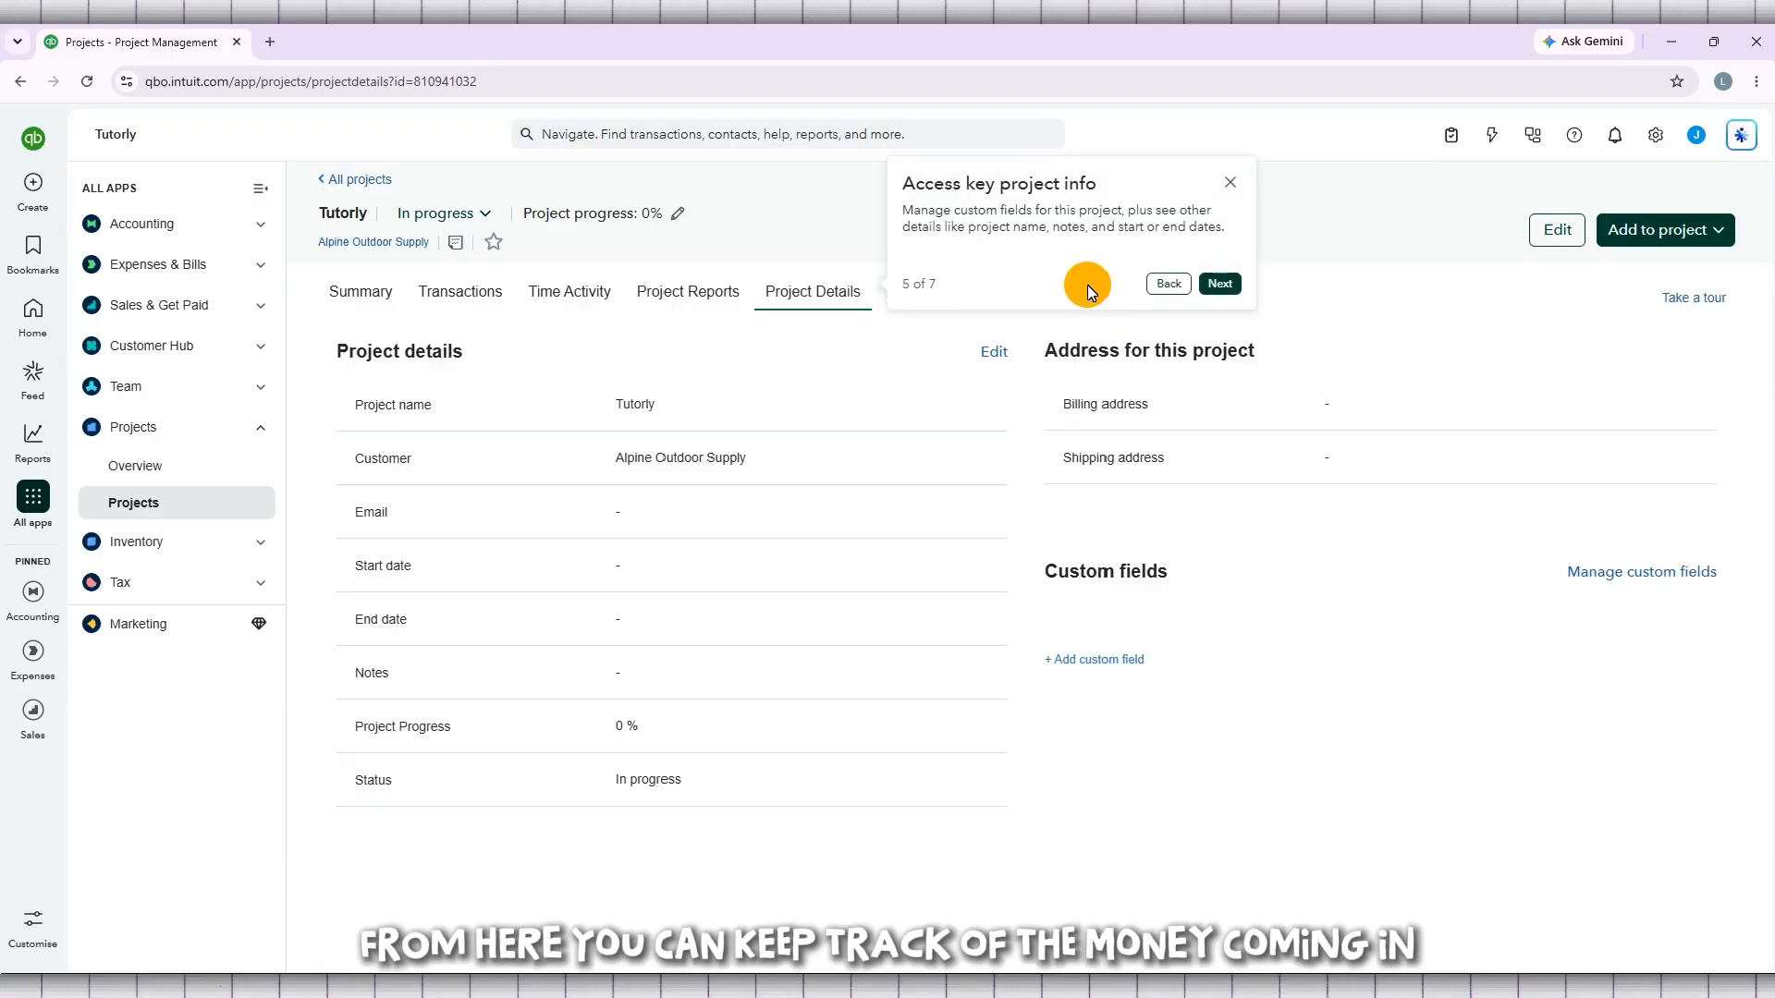
left_click(1233, 287)
left_click(1331, 287)
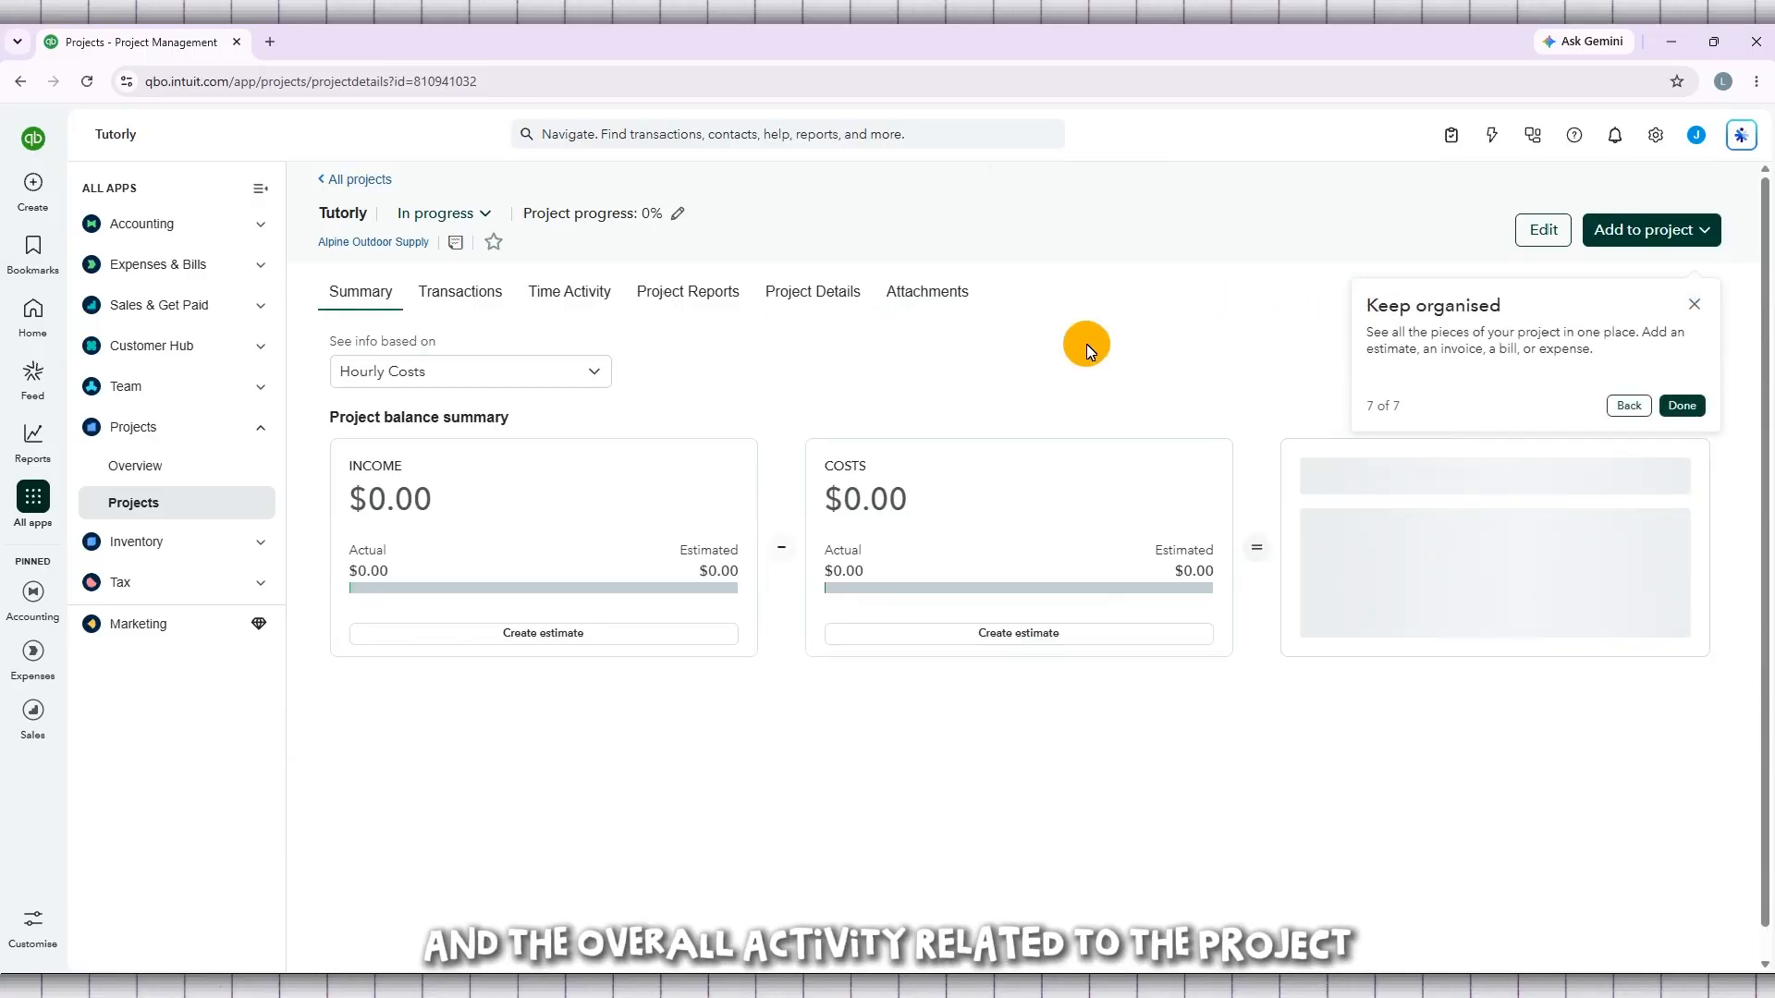
left_click(1685, 406)
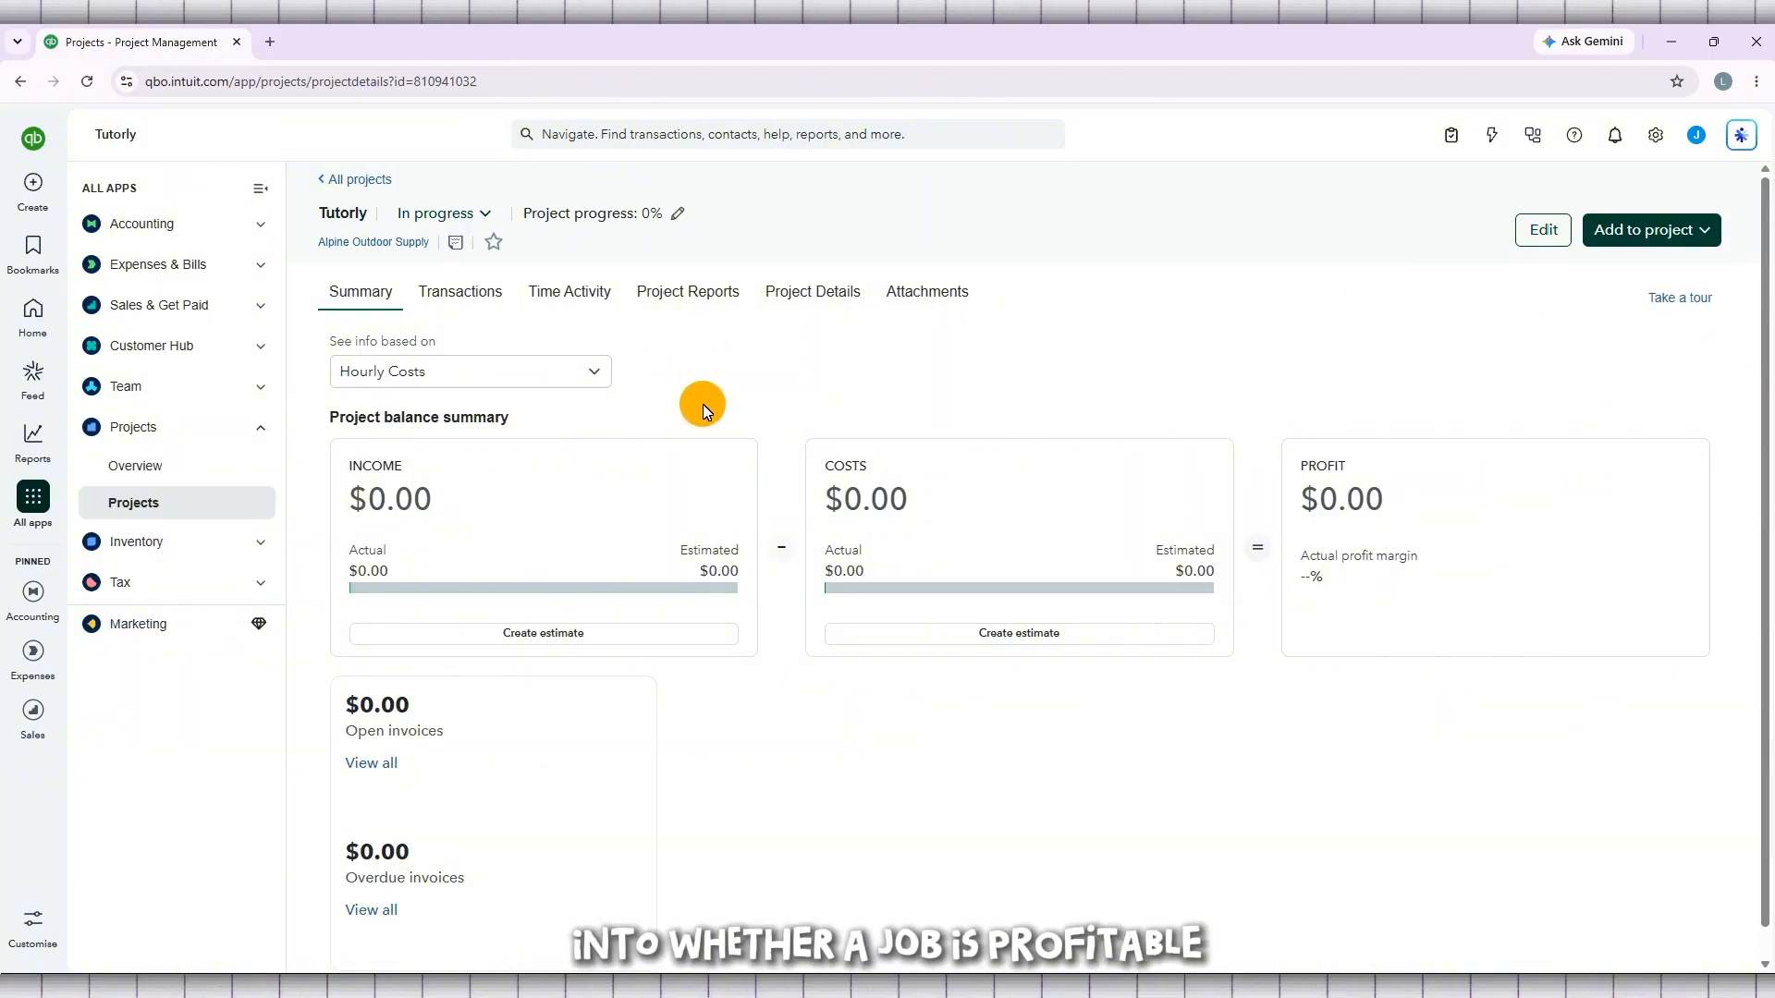
scroll(1086, 341, "down", 2)
scroll(1086, 341, "up", 2)
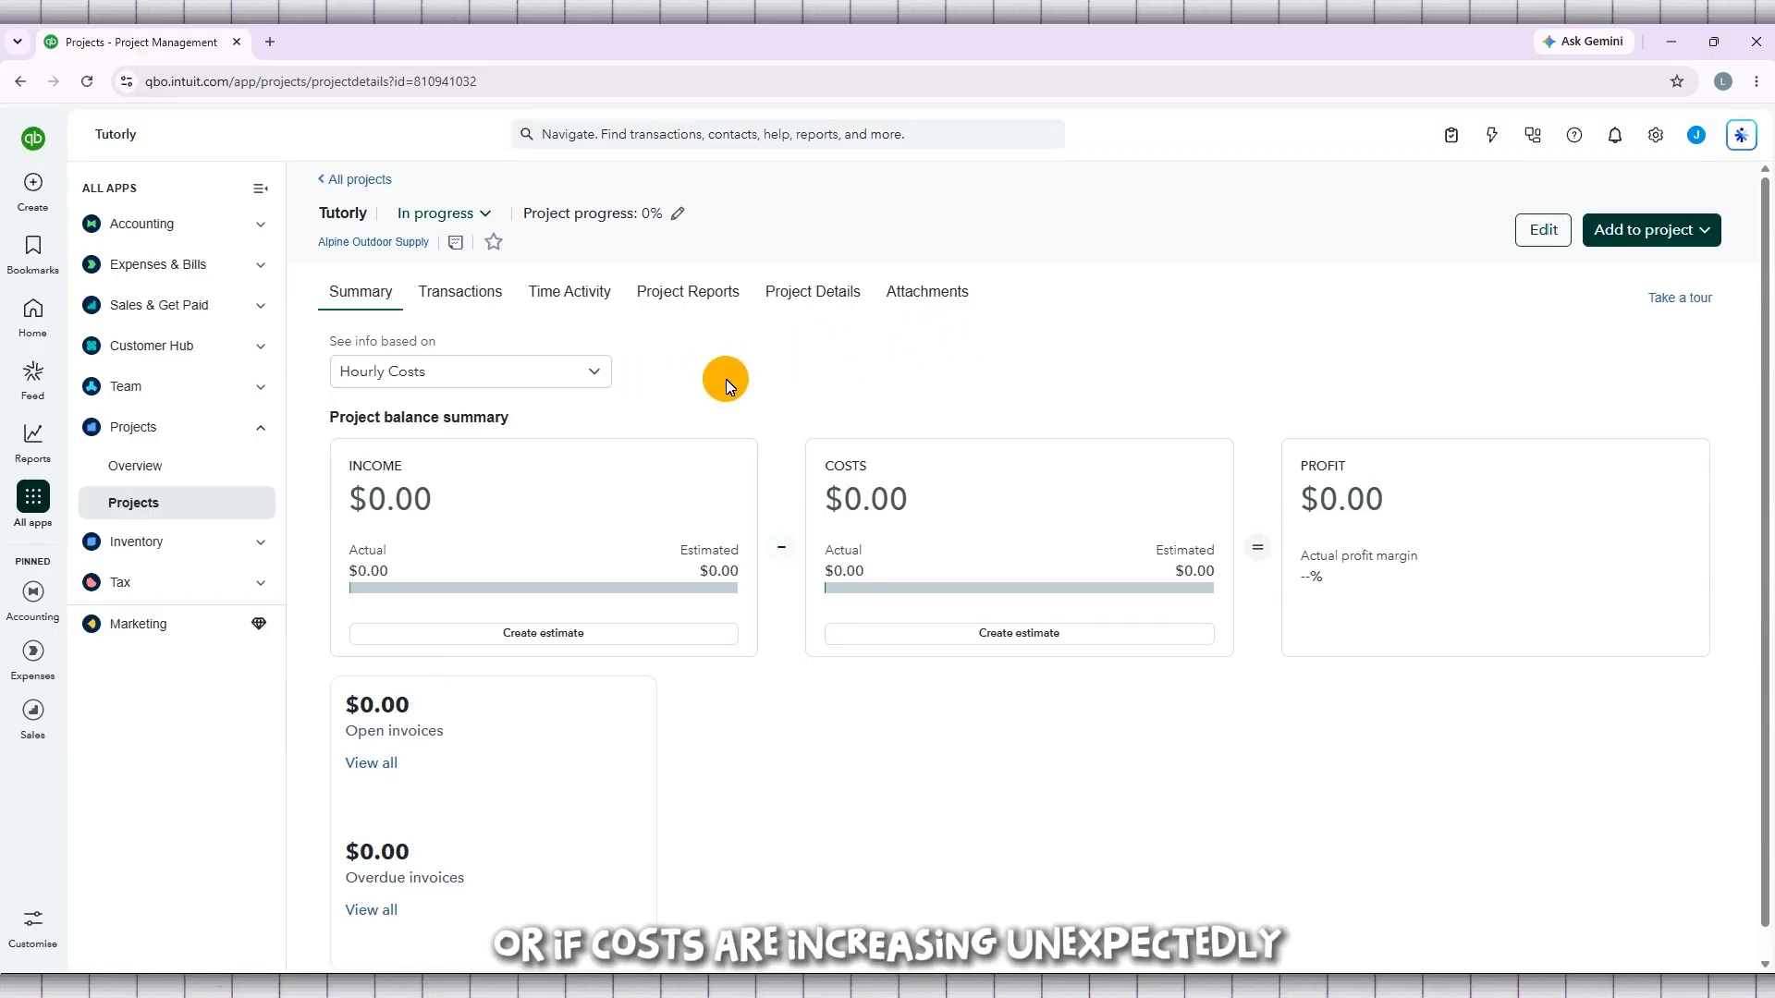
View a blank bill form for the Tutorly project, close it unsaved, and dismiss the progress-tracking tip.
left_click(1705, 229)
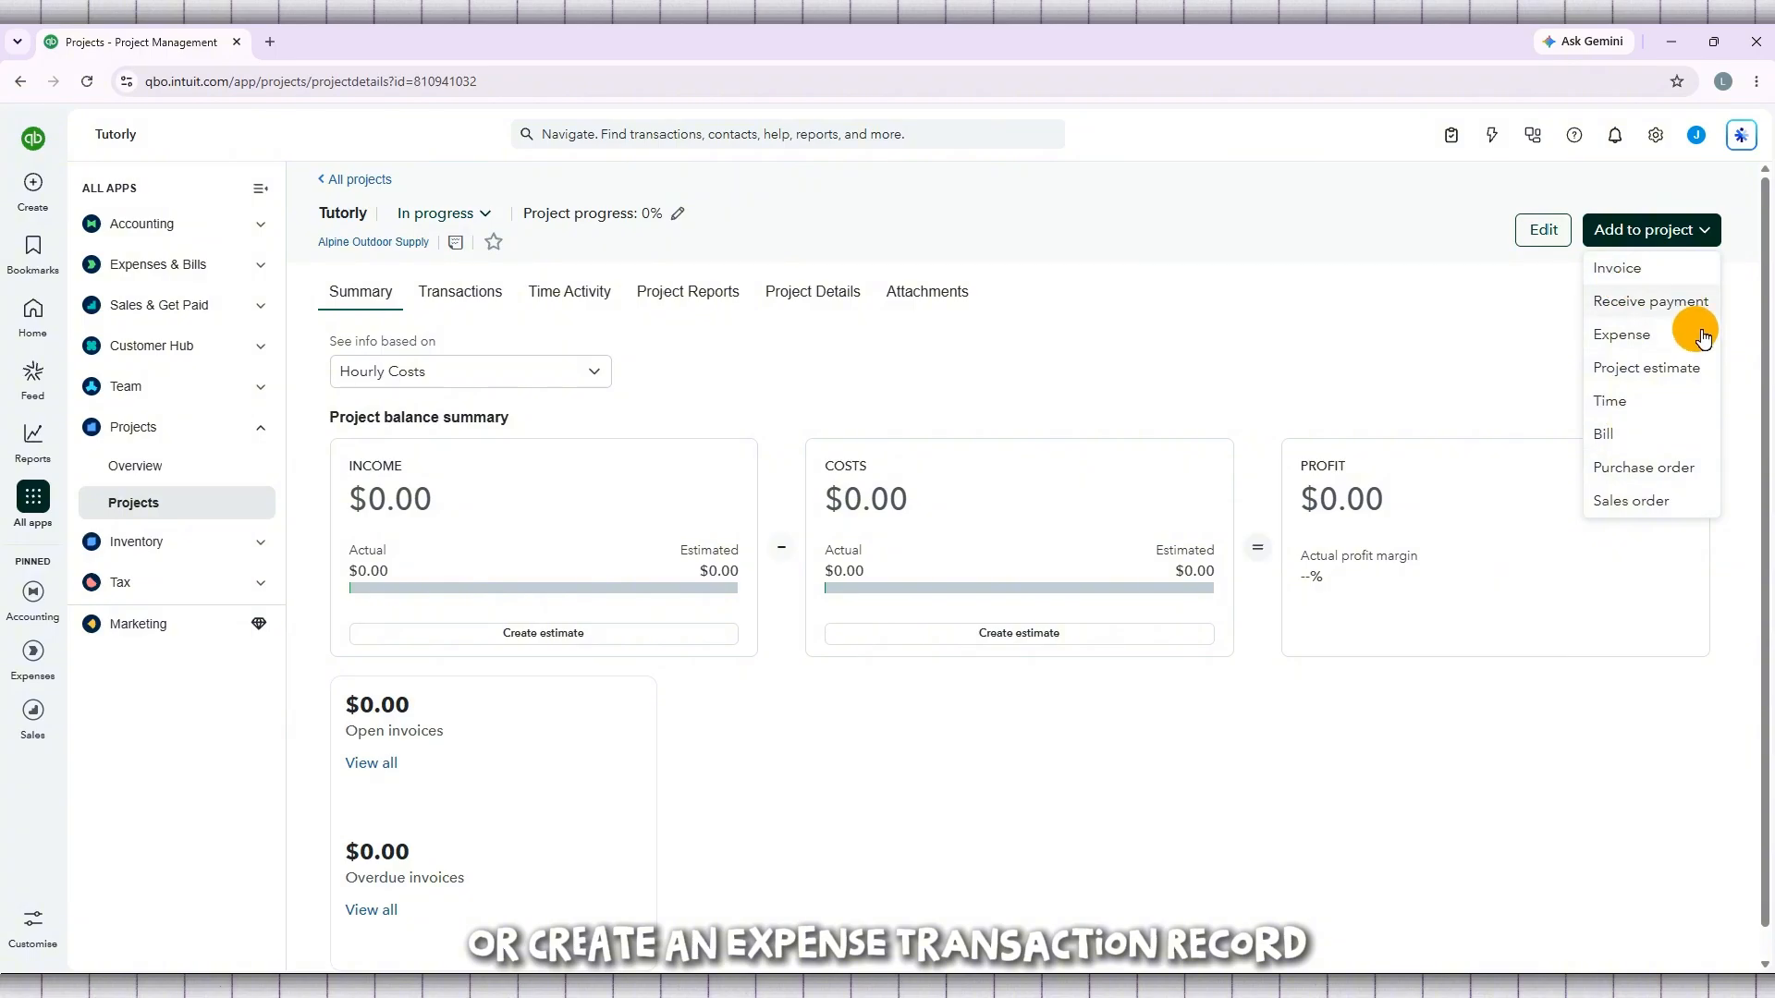
left_click(1629, 435)
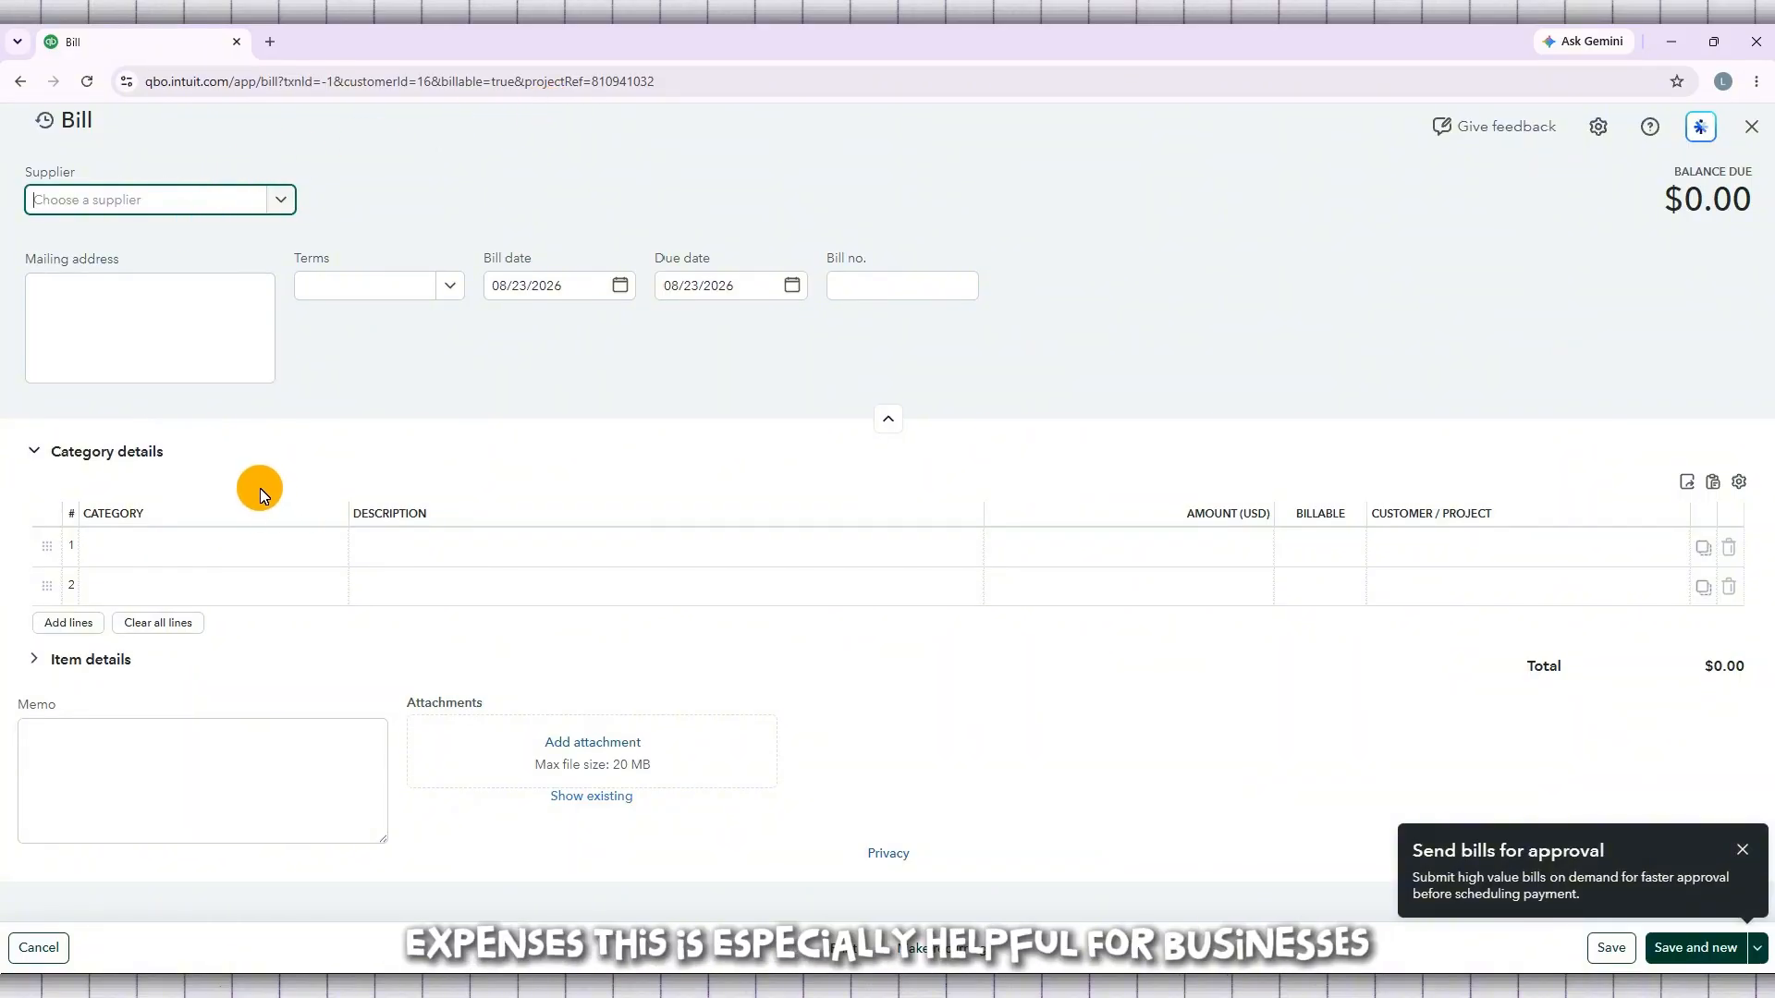
left_click(1761, 130)
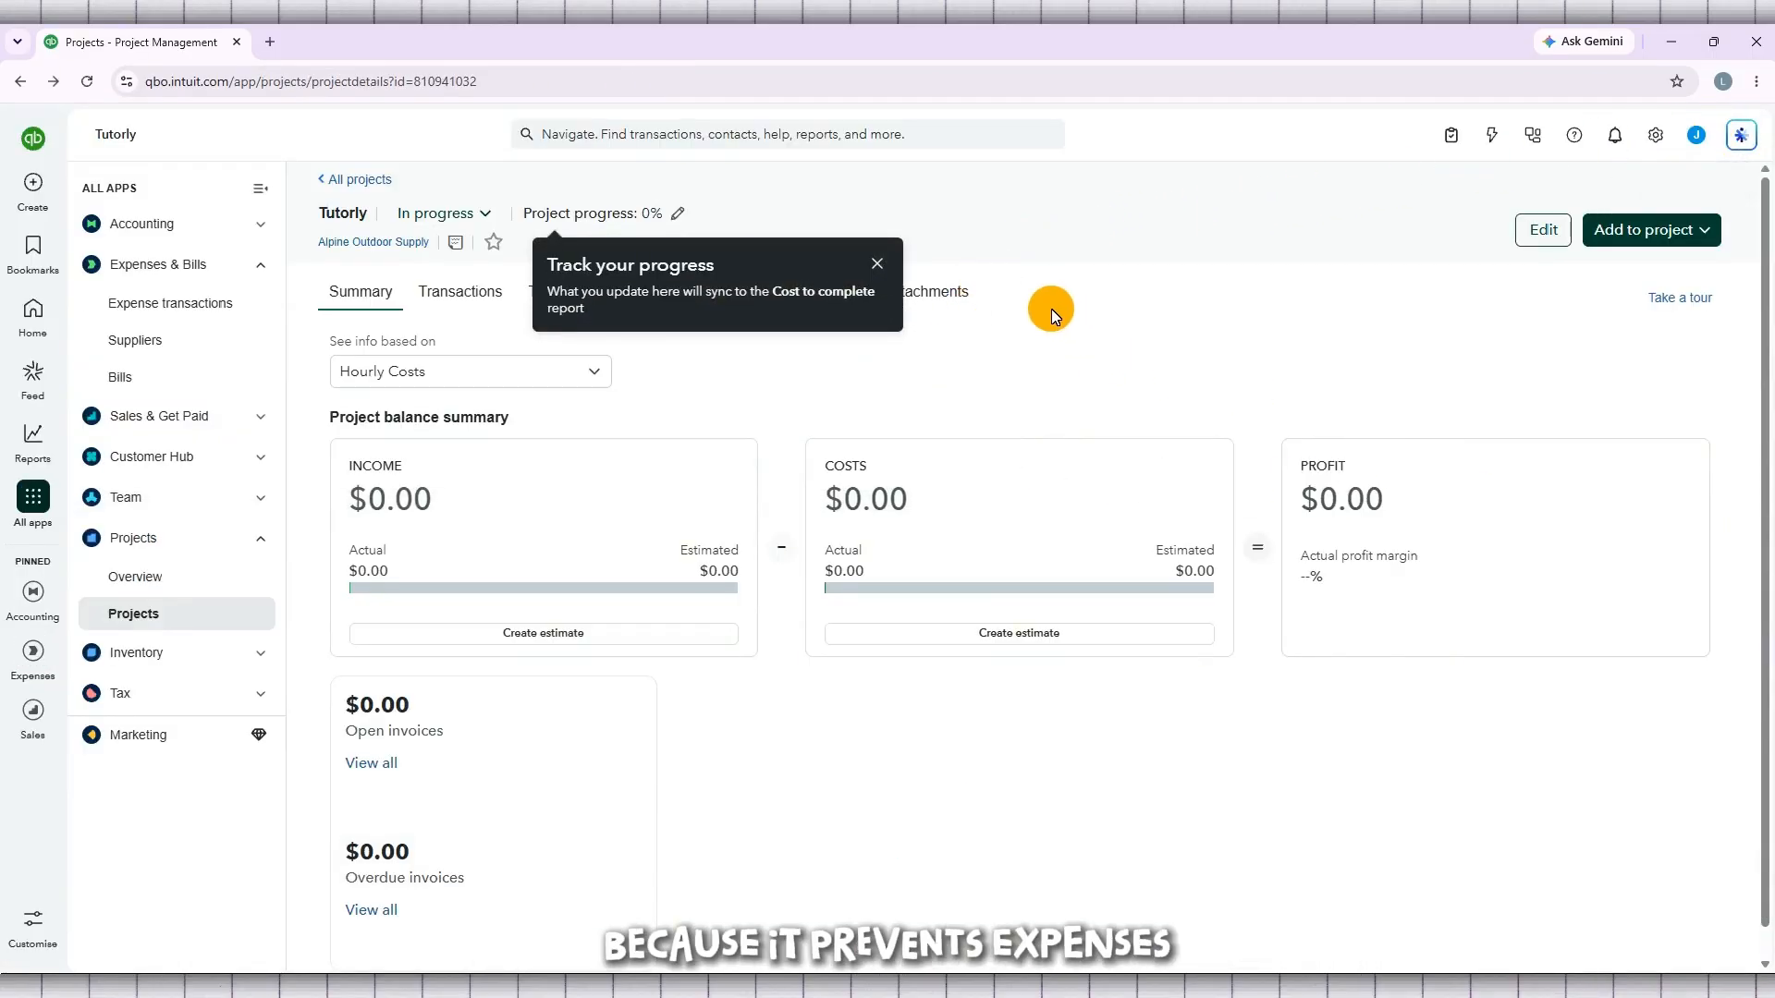
left_click(877, 264)
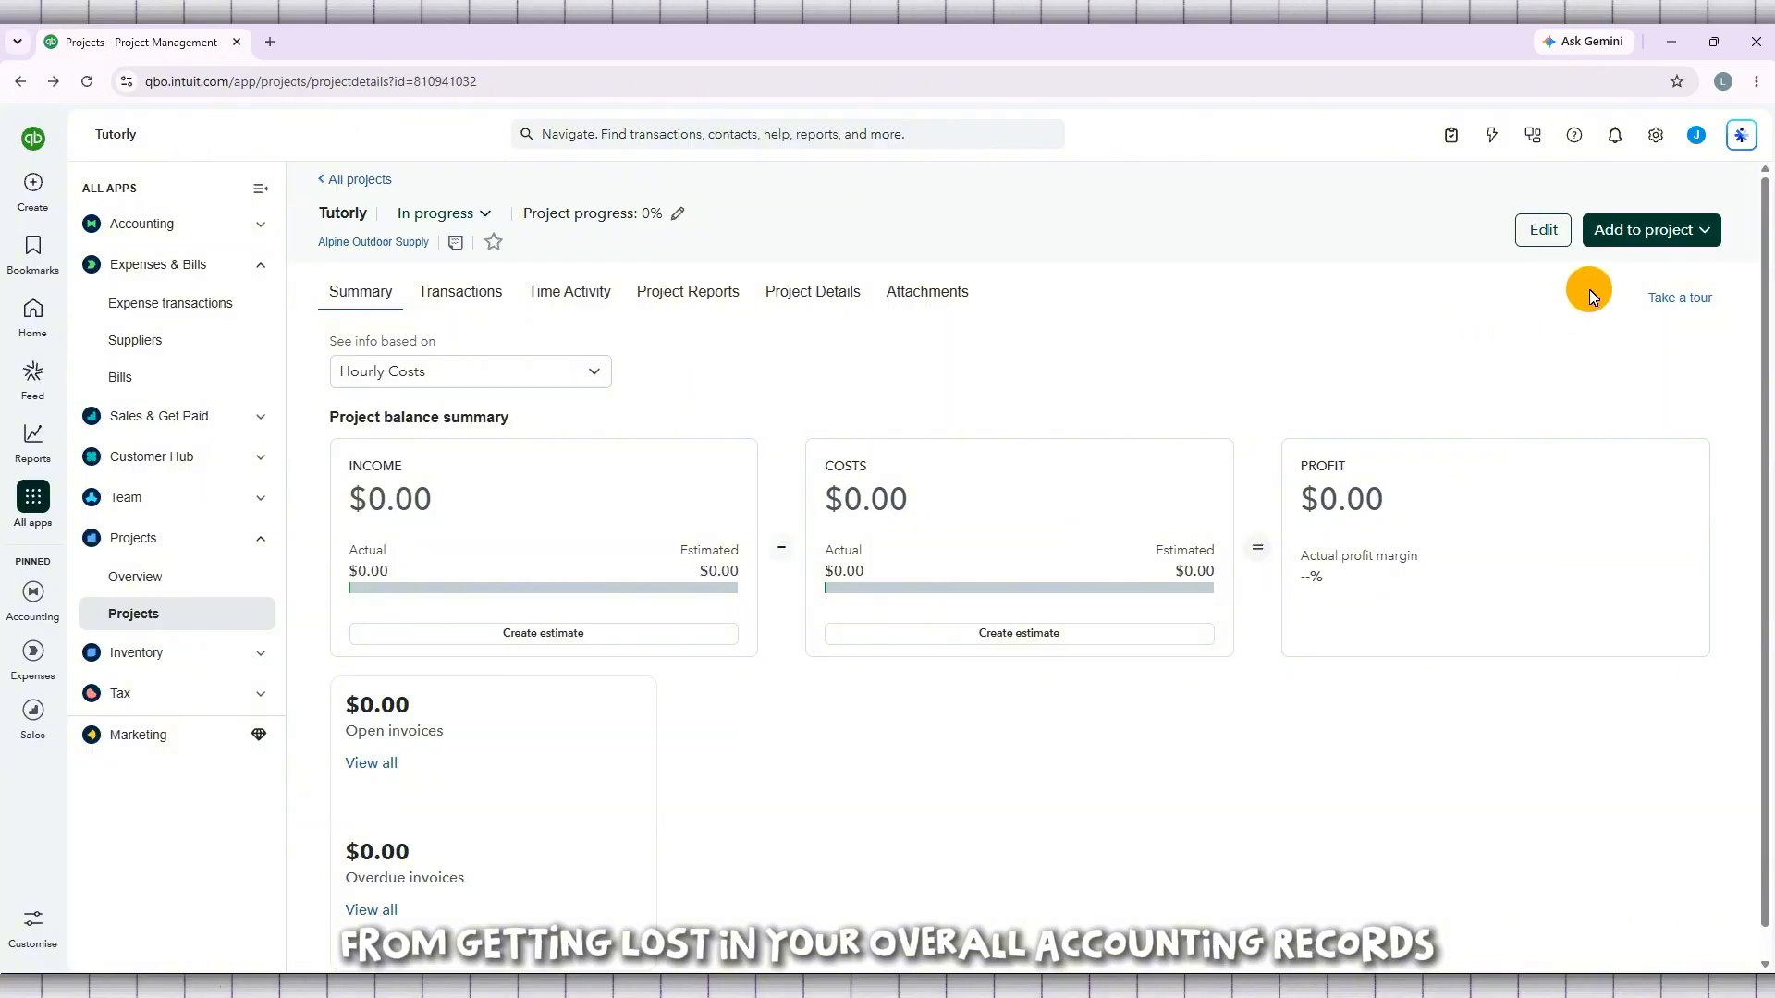
Start an invoice for the Tutorly project, enter a $250.00 amount on its first line, and leave without saving.
left_click(1704, 229)
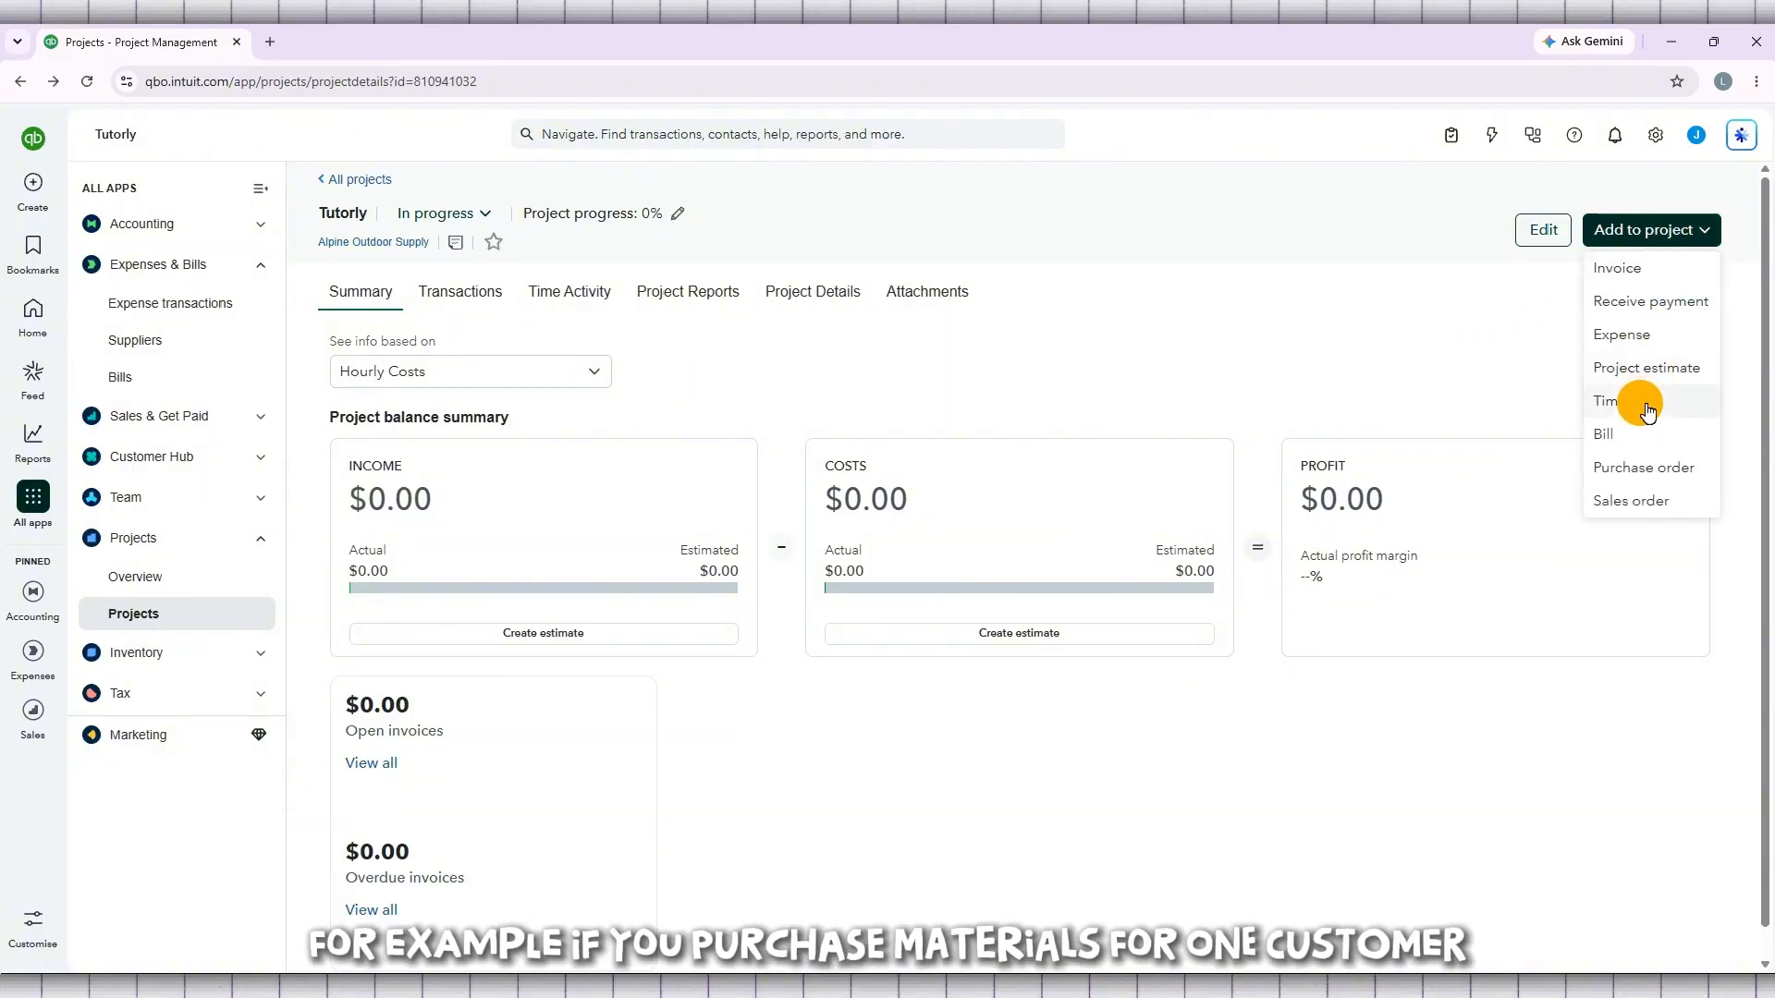
left_click(1619, 271)
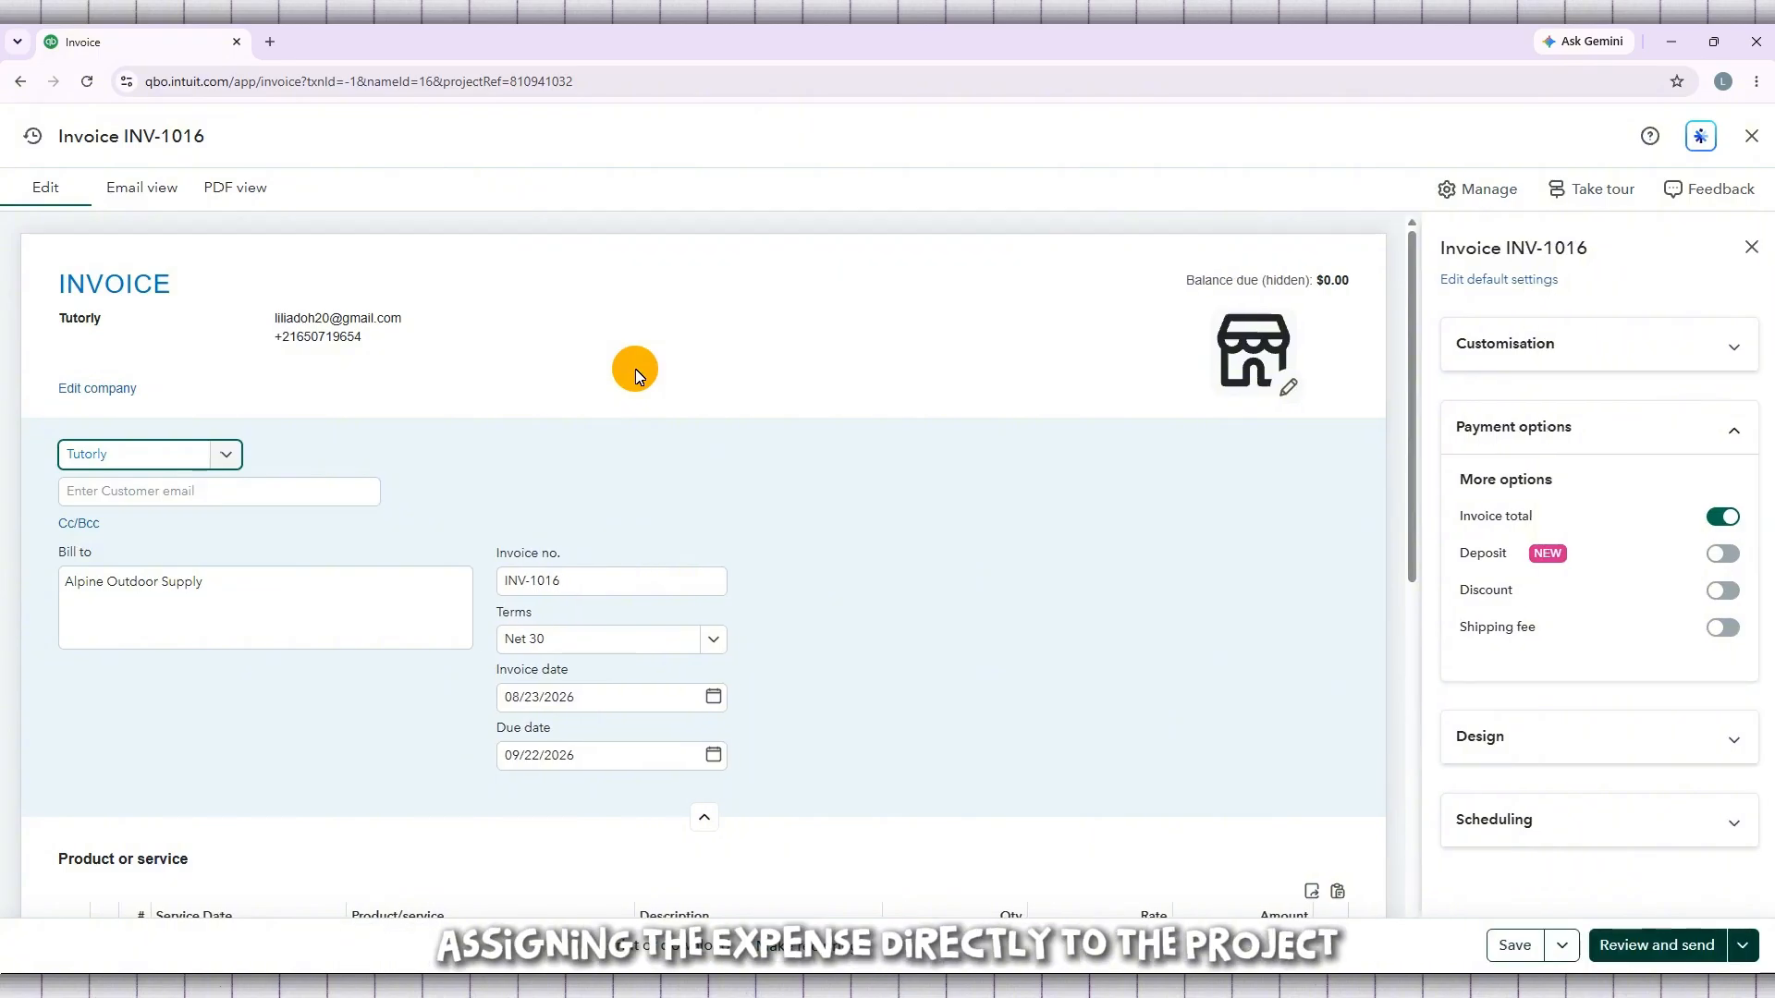
scroll(635, 369, "down", 4)
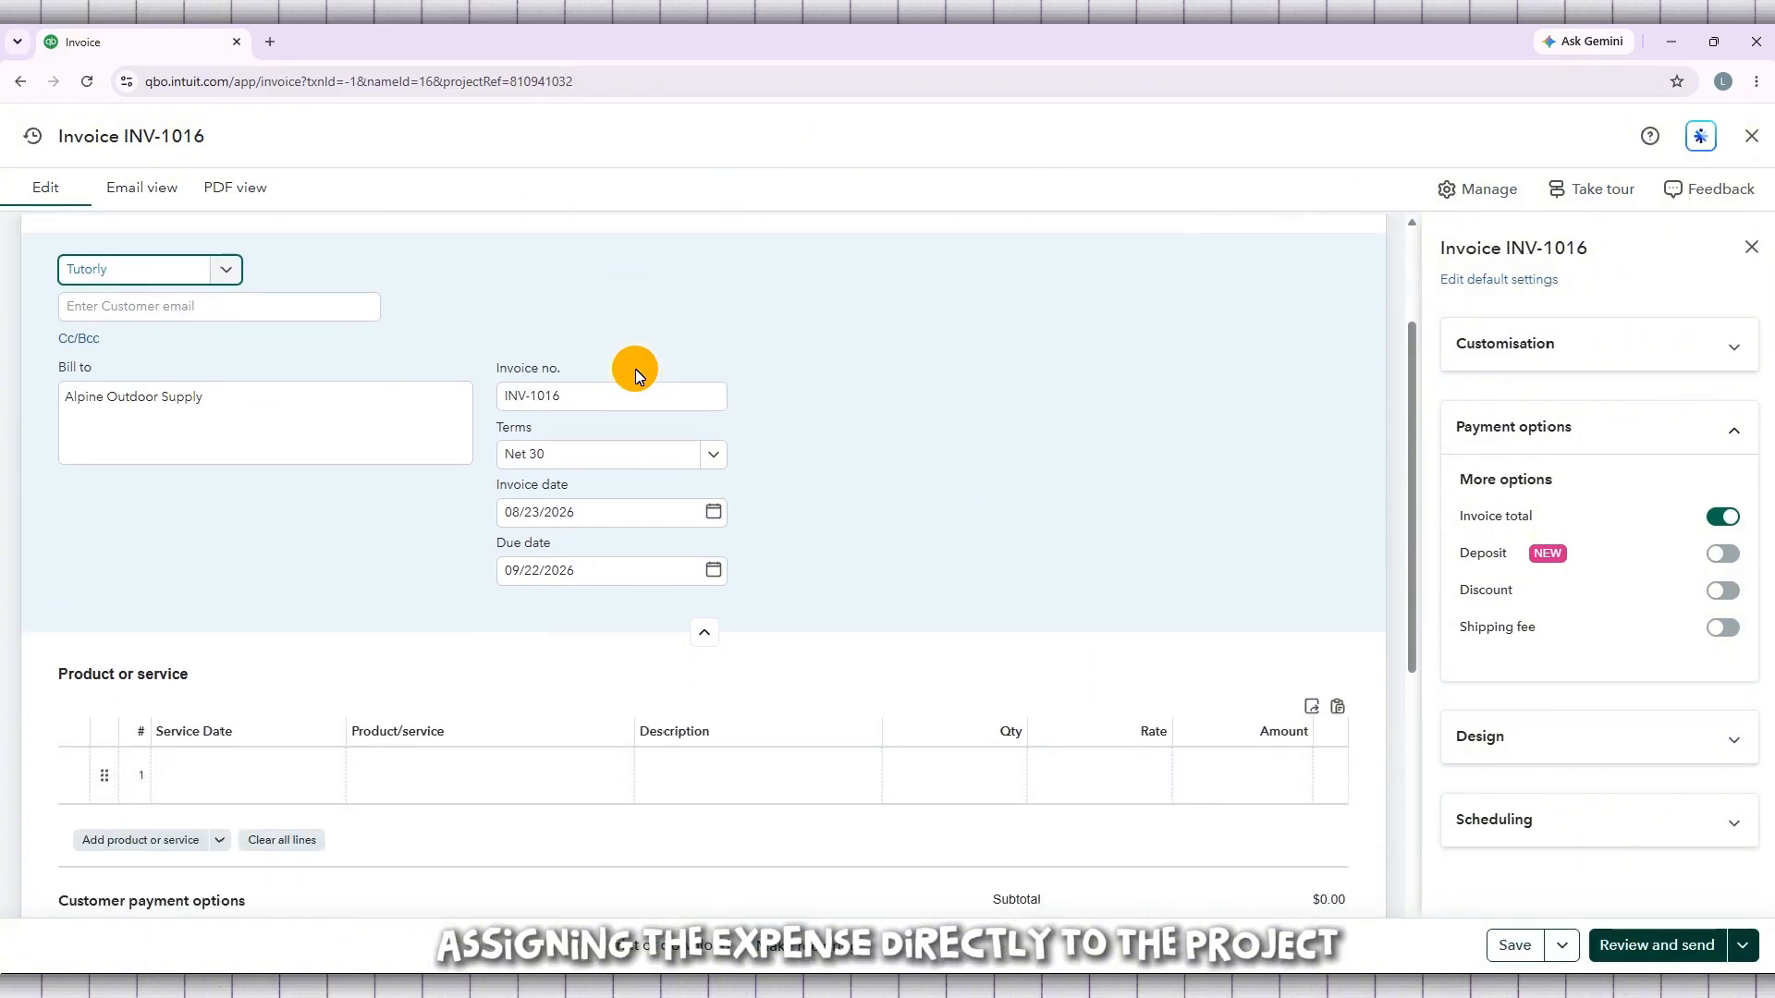
scroll(635, 369, "down", 1)
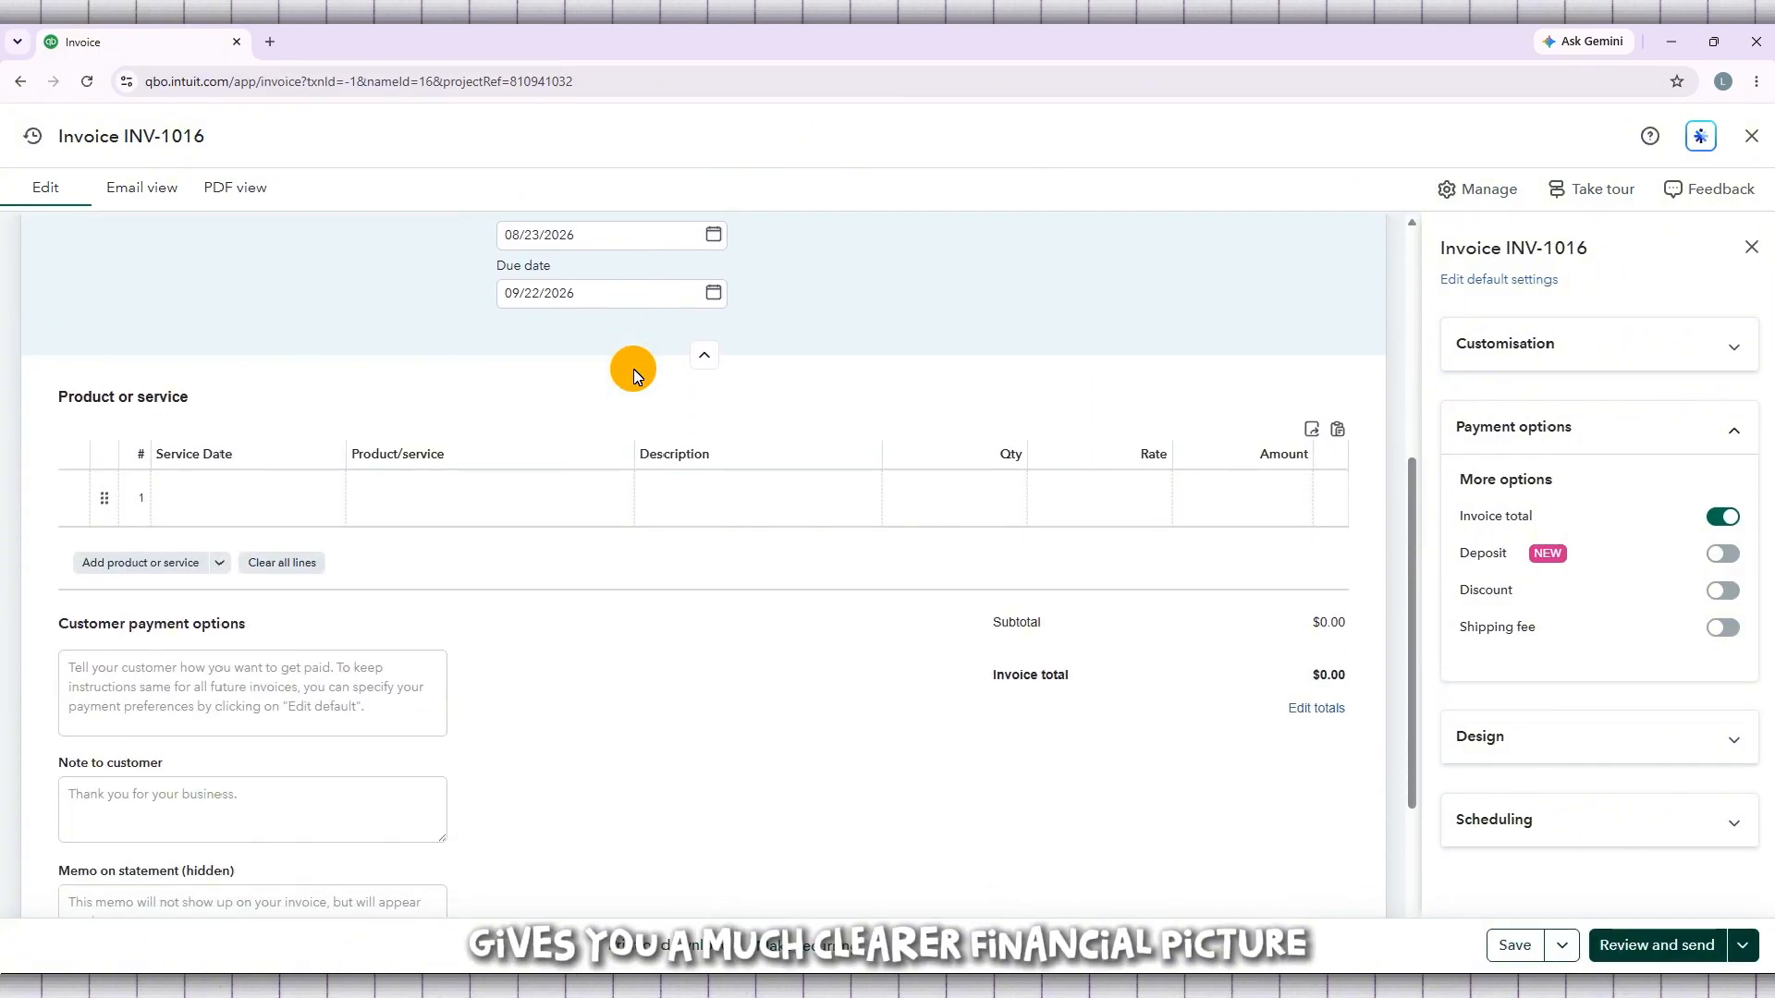
left_click(222, 485)
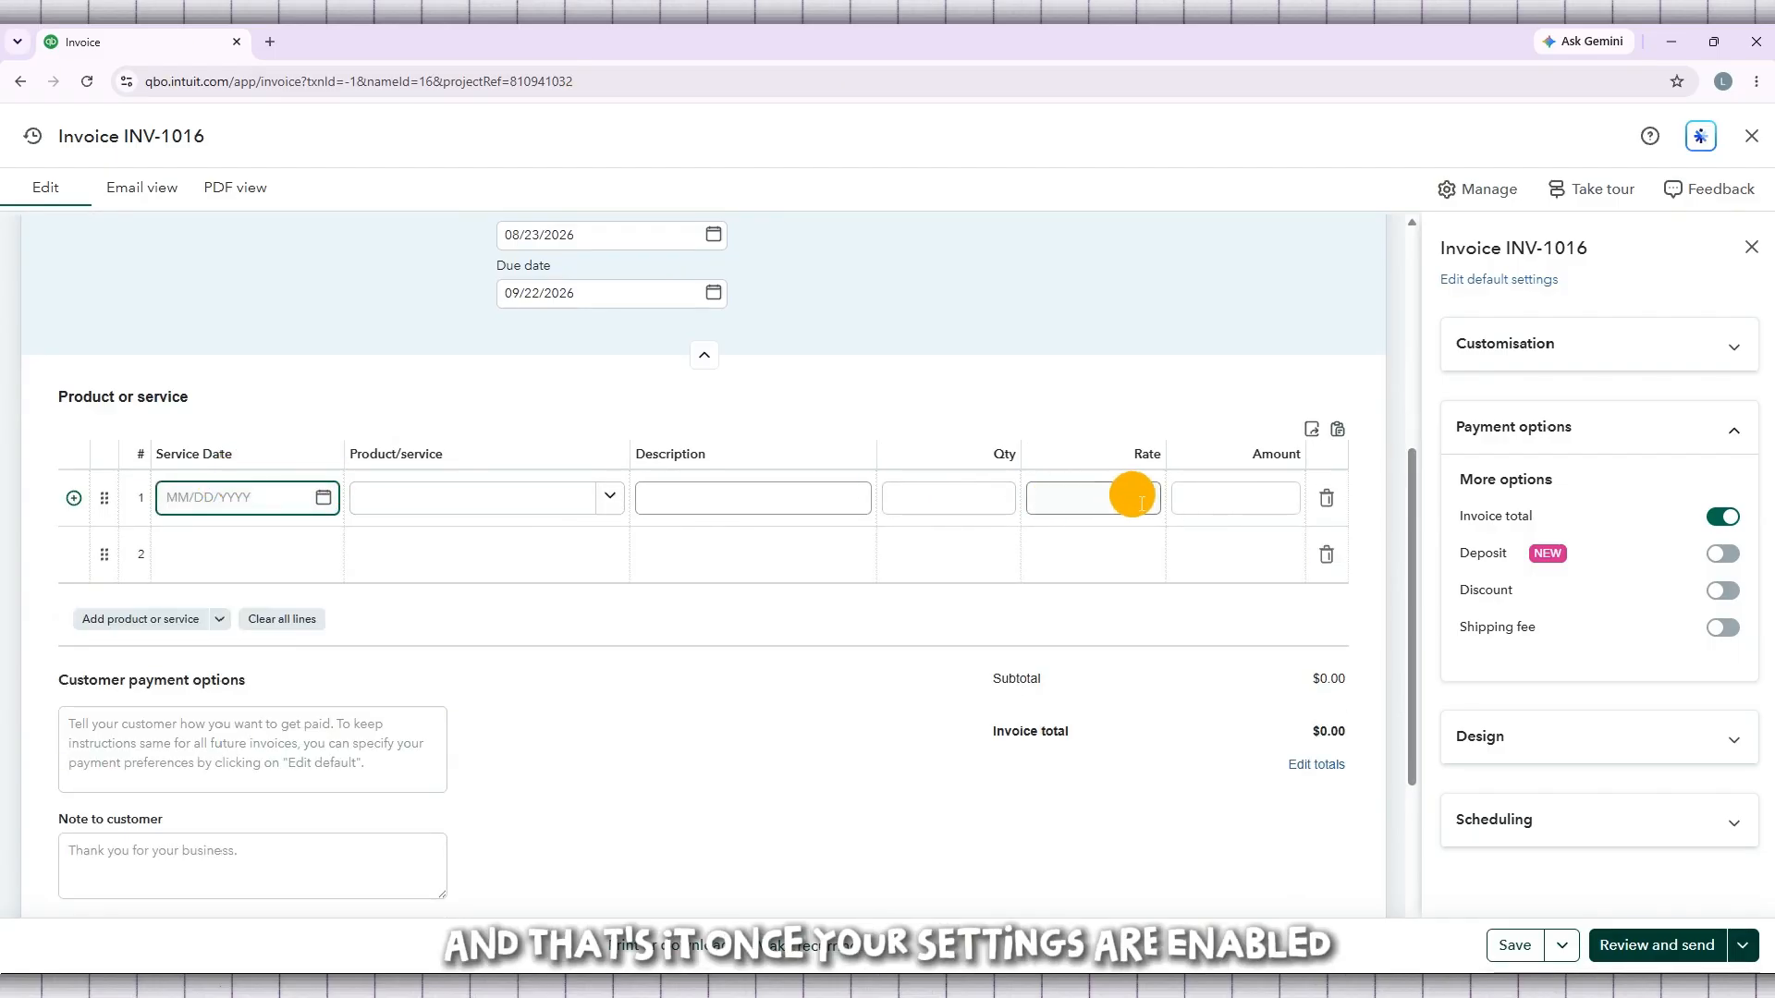
type("250.00")
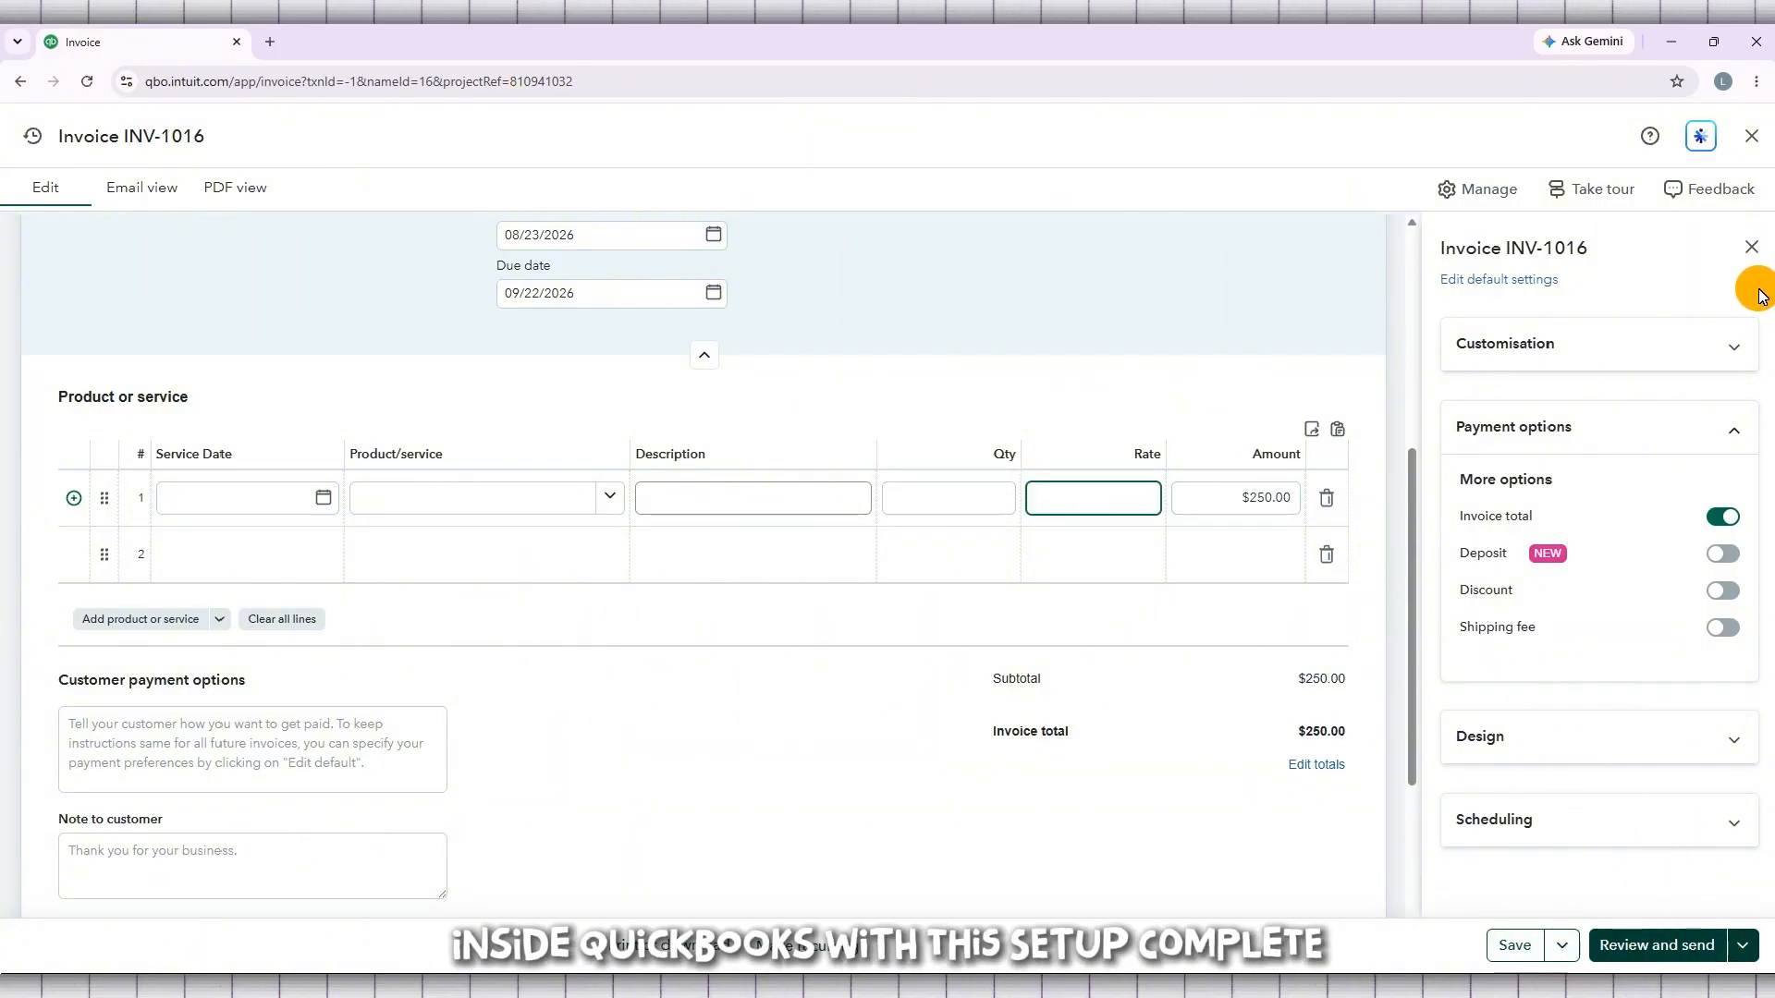
left_click(1755, 140)
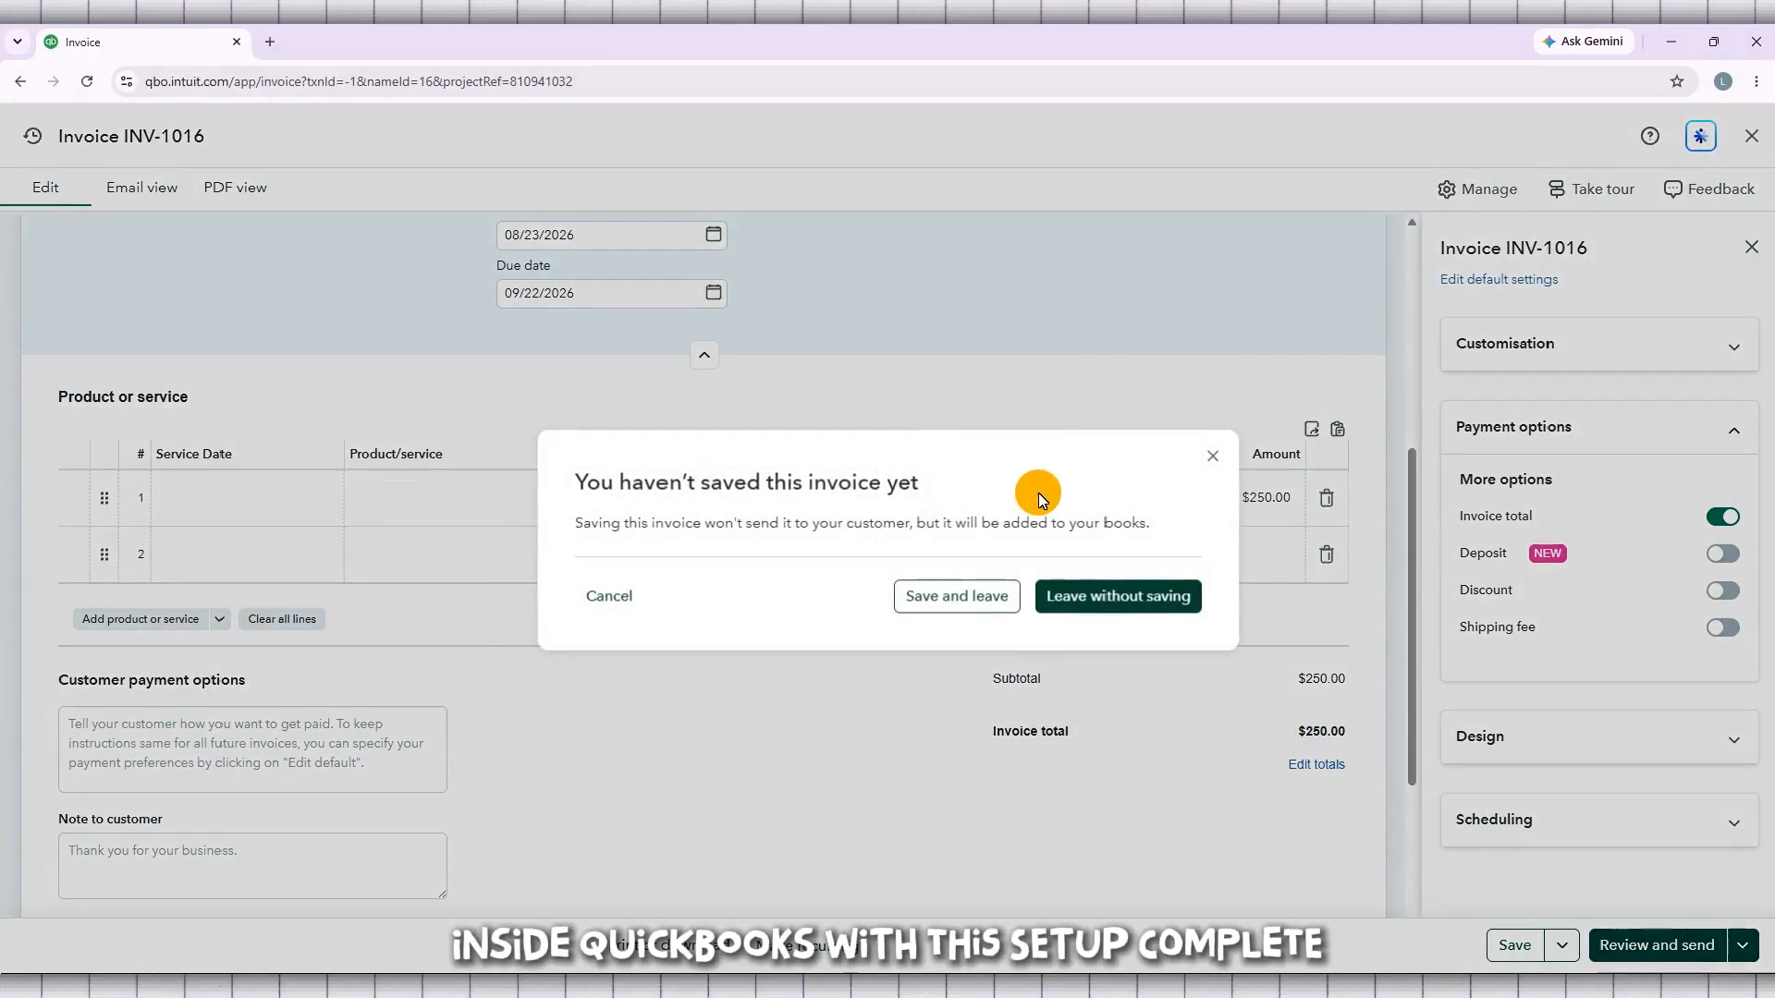
left_click(1155, 599)
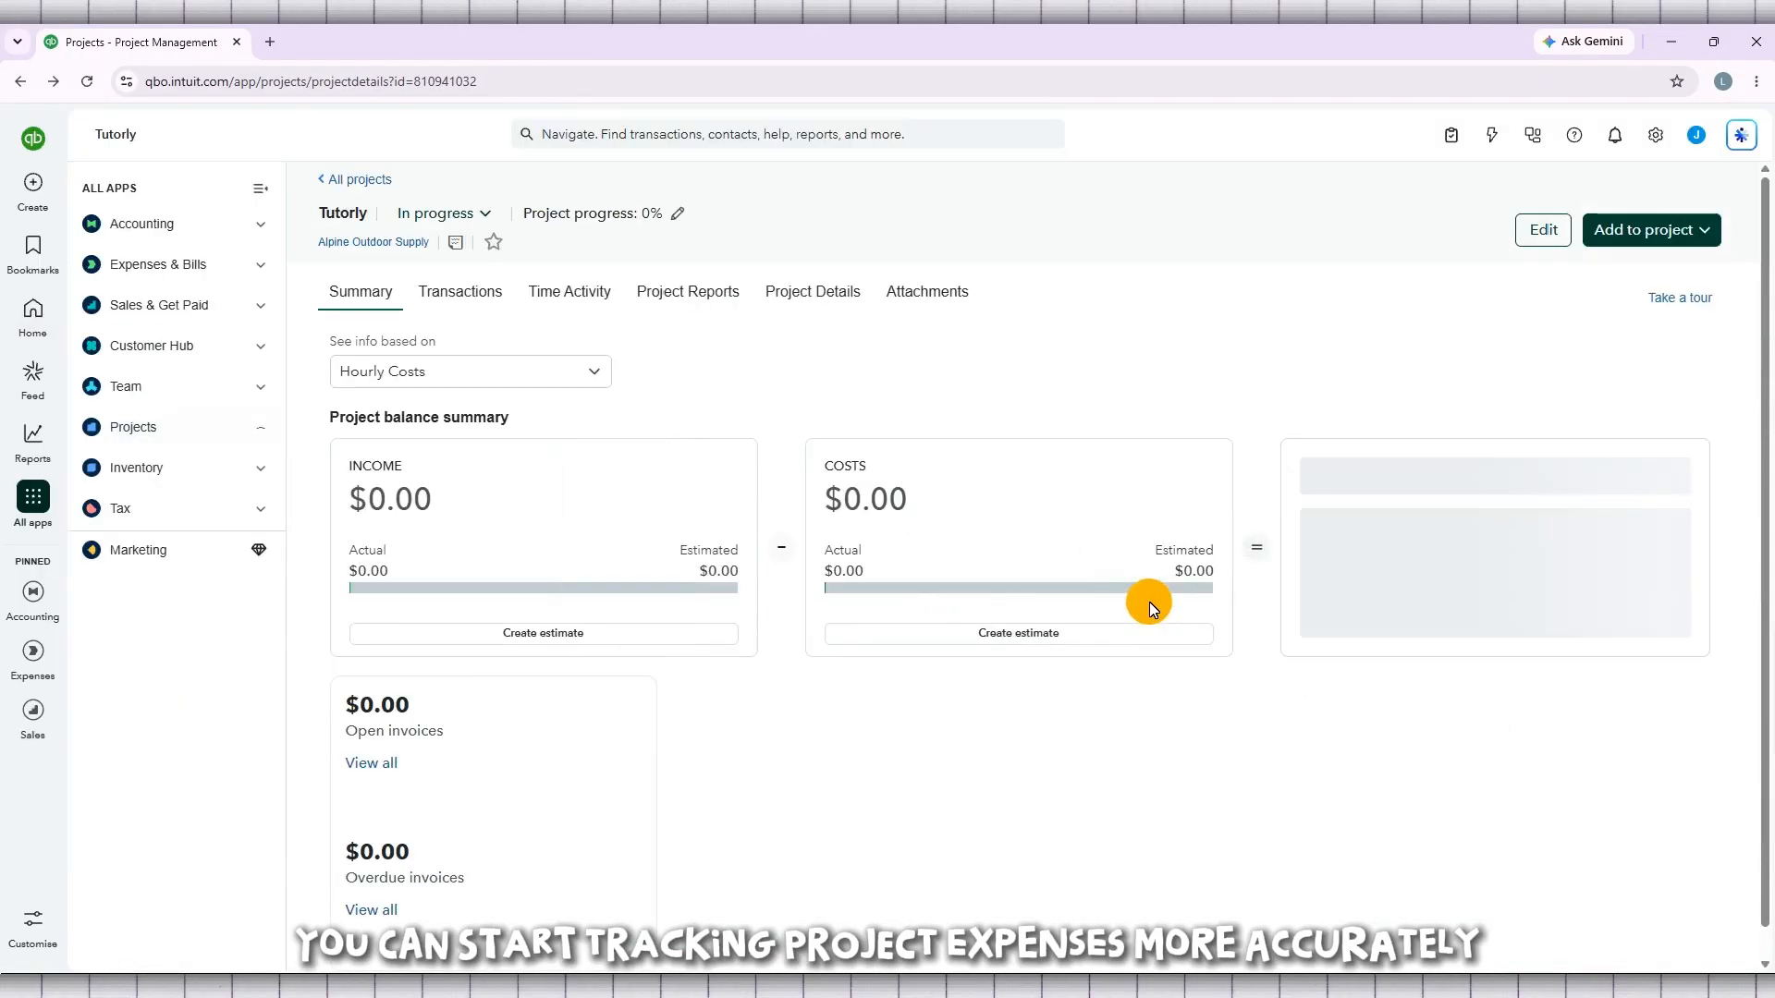